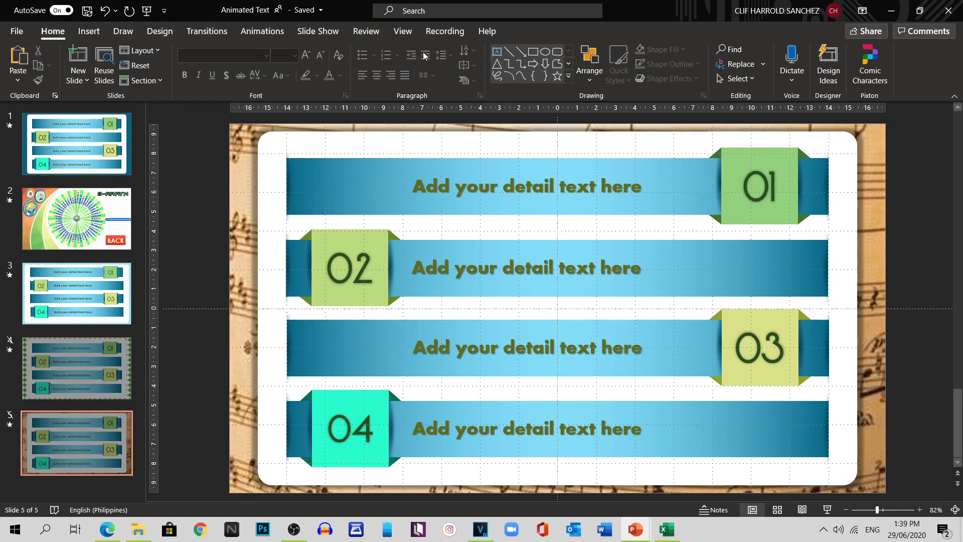
Enable the Recording tab on the ribbon through Customize the Ribbon in the options
click(441, 32)
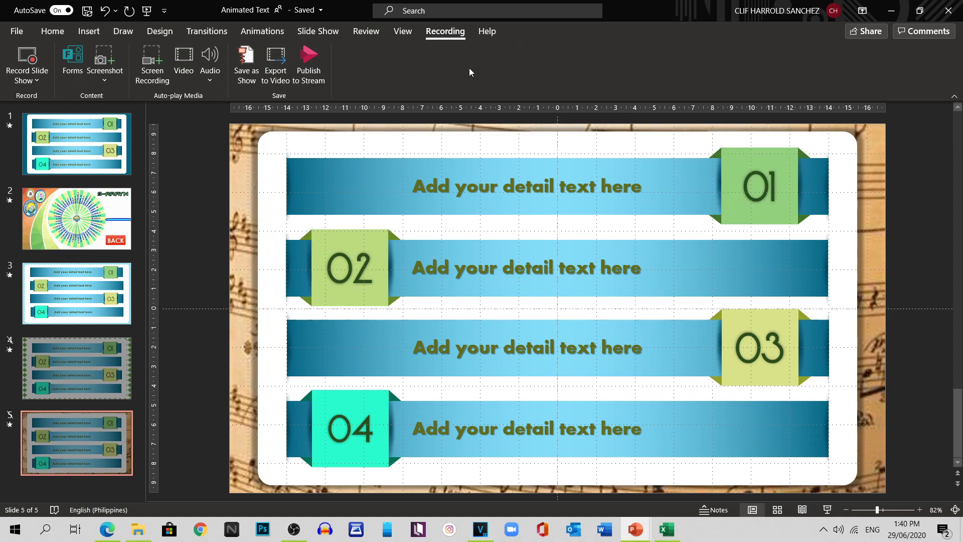
click(57, 35)
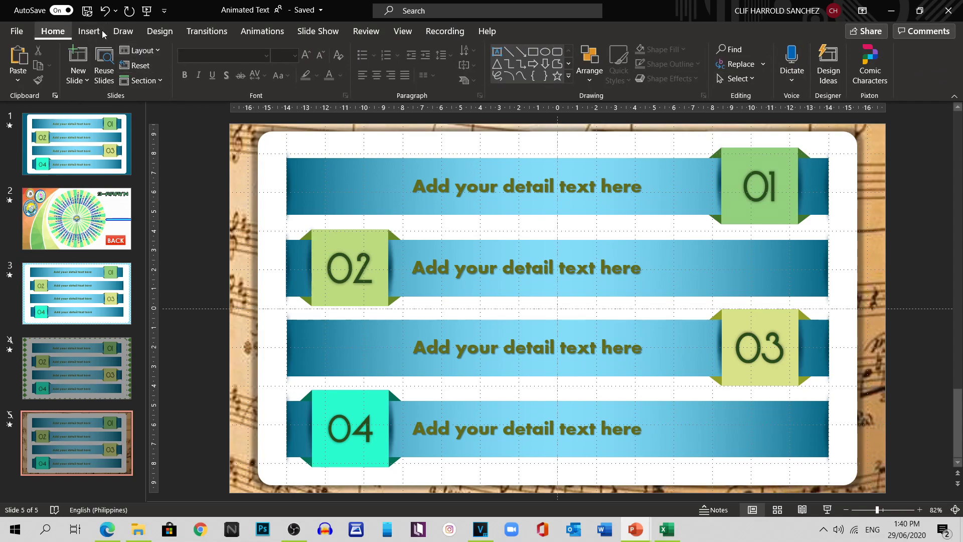
right_click(914, 64)
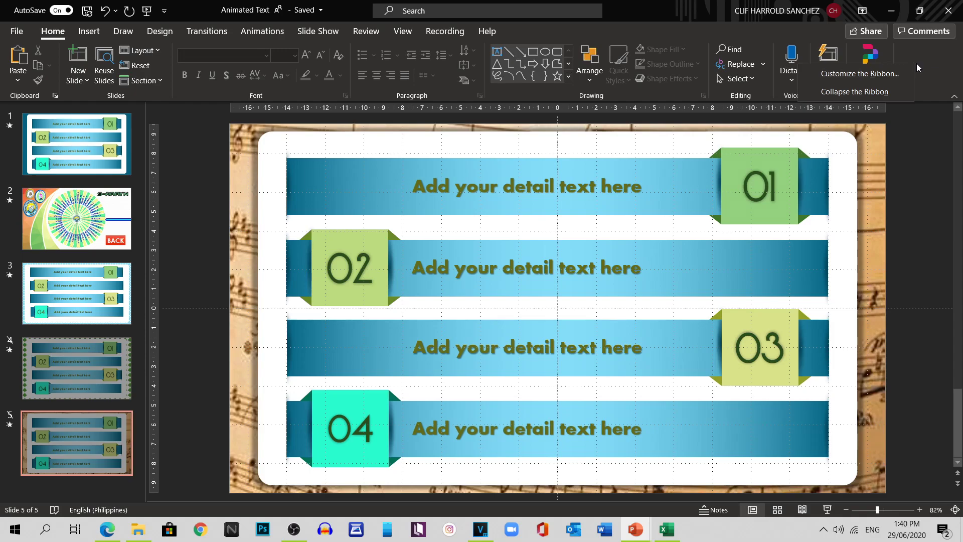
click(888, 75)
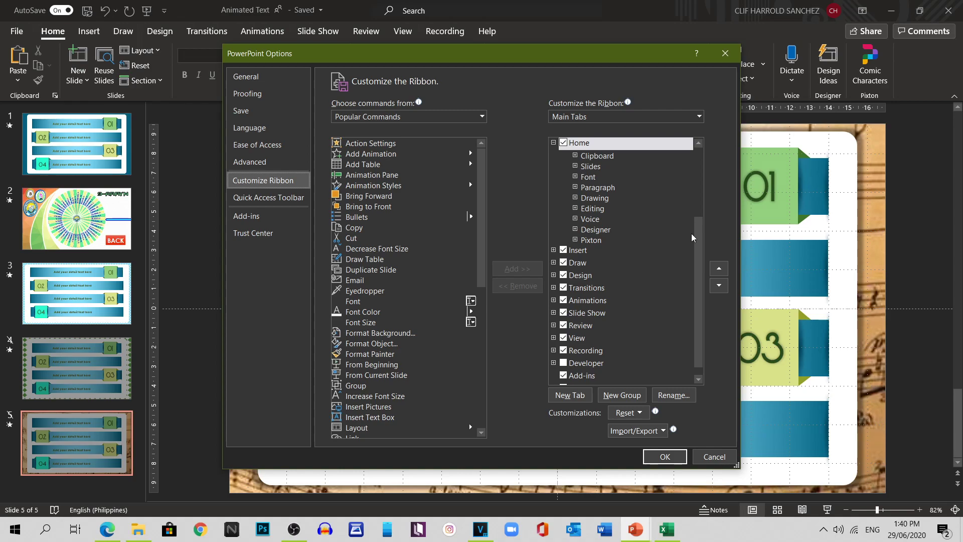
scroll(699, 231, down, 1)
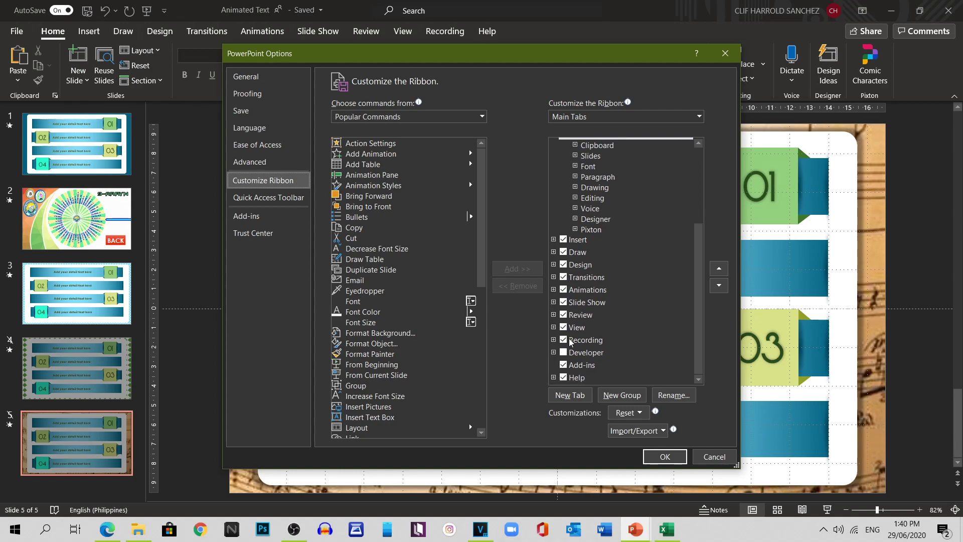
click(563, 341)
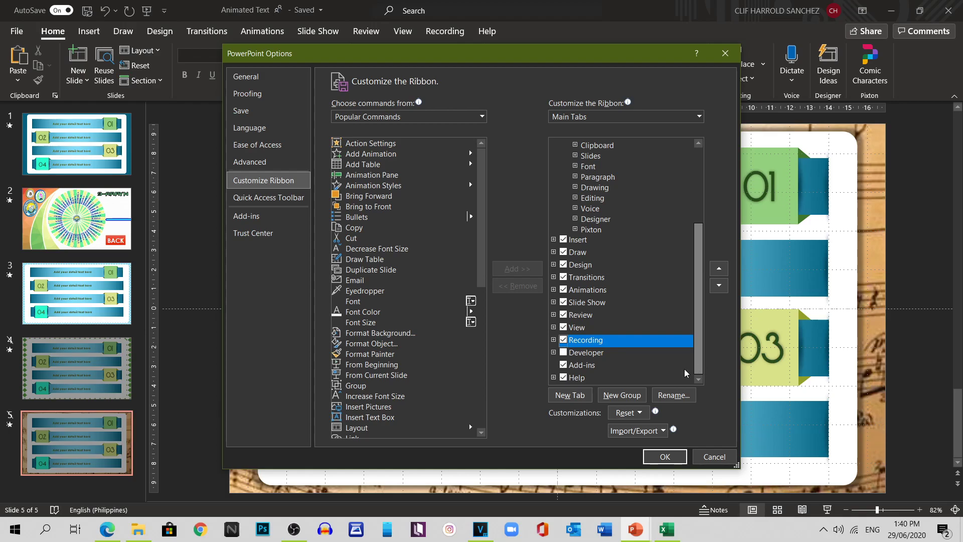
click(660, 457)
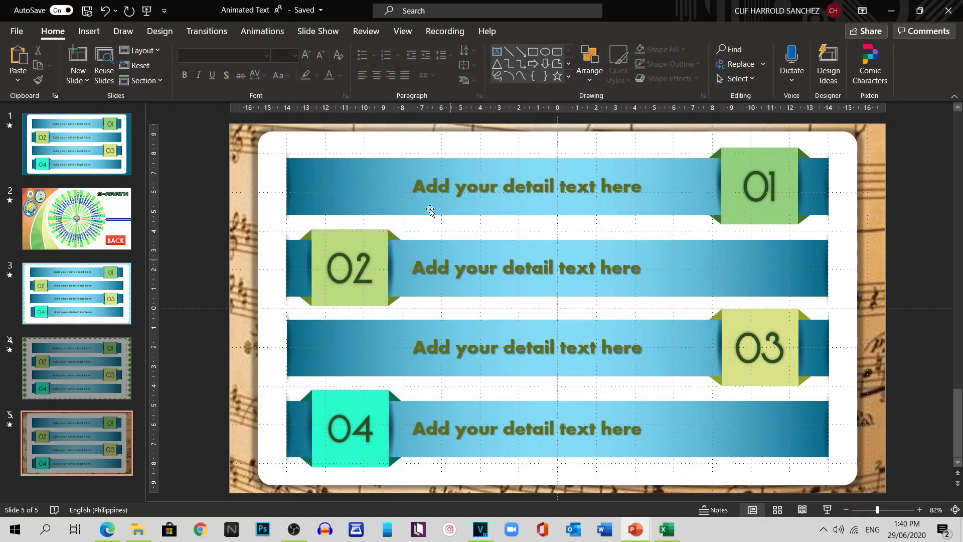
Start a slide show recording from the beginning and hide the webcam preview
click(449, 33)
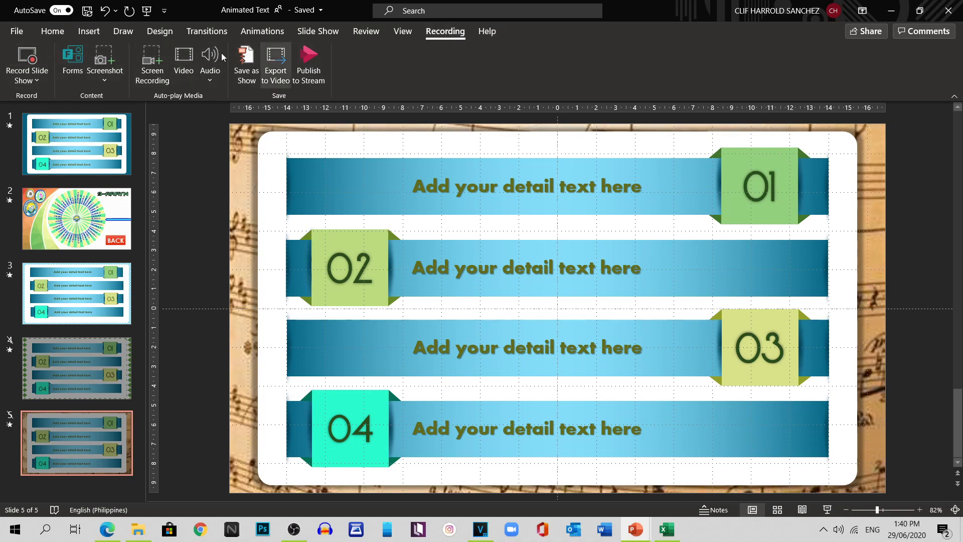
click(26, 84)
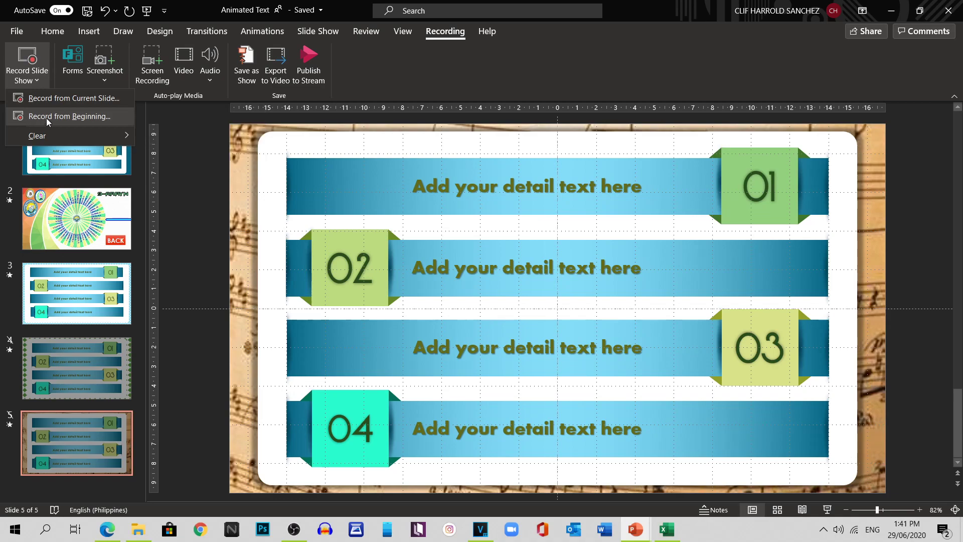
click(46, 119)
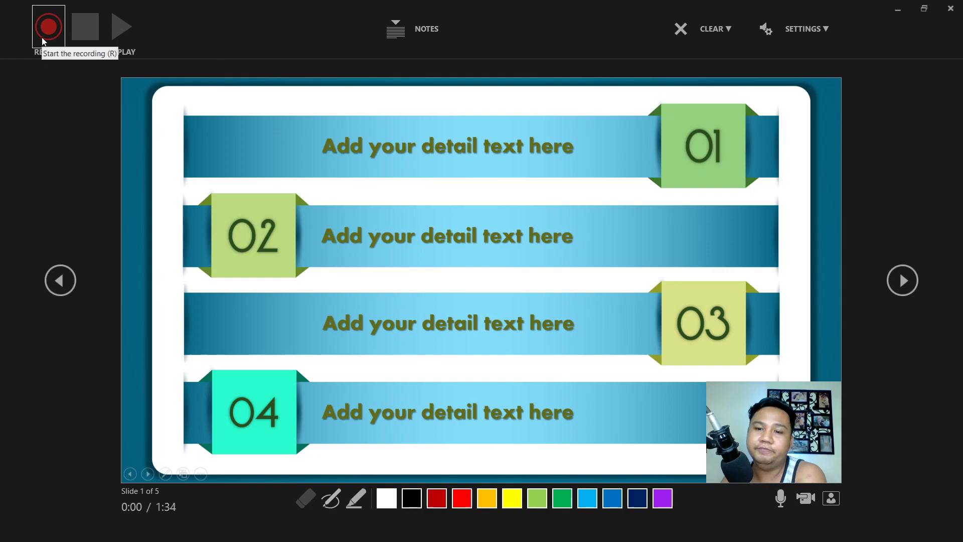
click(833, 504)
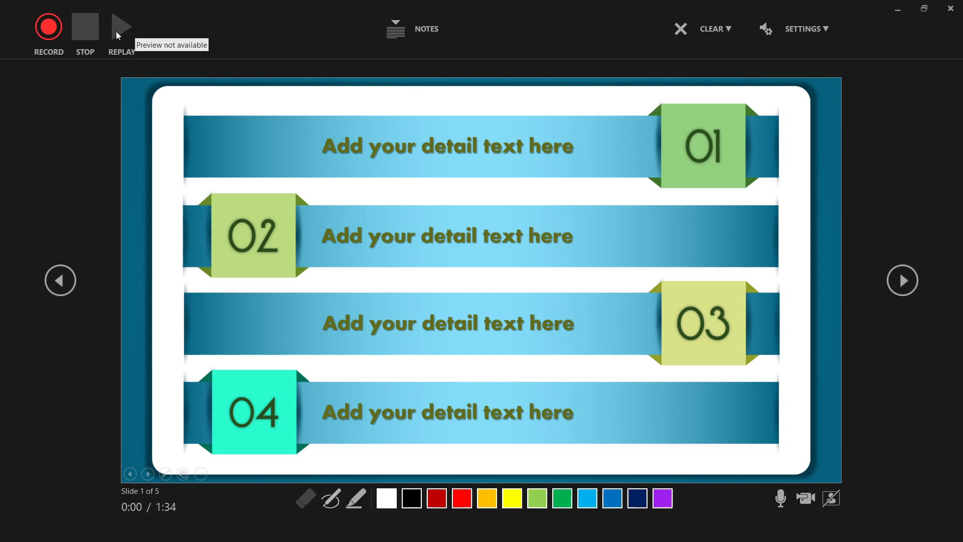
Toggle the speaker notes on and off, check the microphone and camera settings, then pick the pen
click(391, 33)
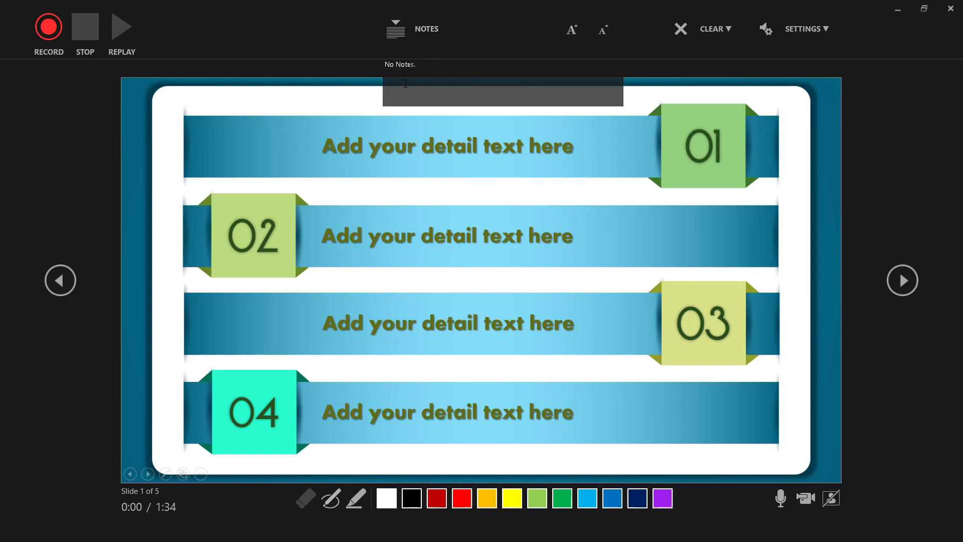
click(390, 21)
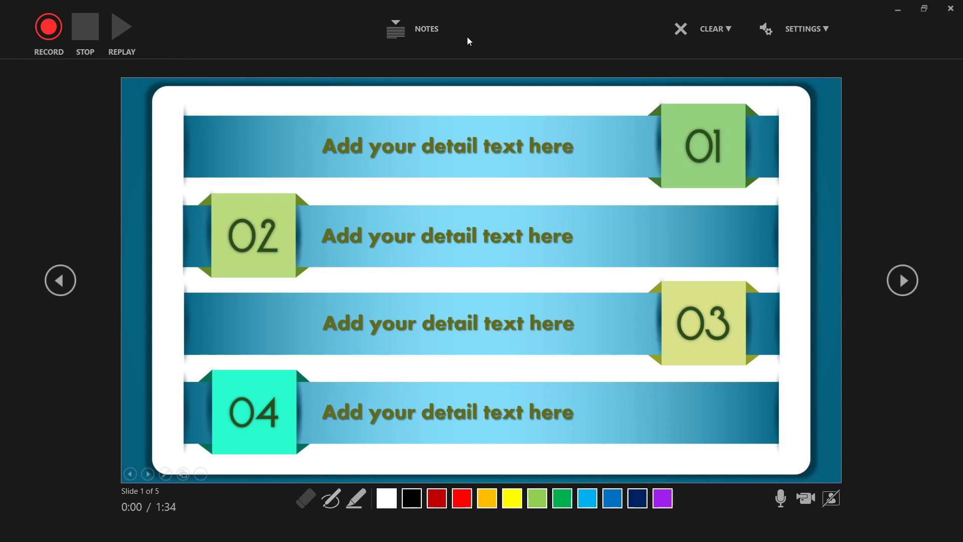
click(825, 28)
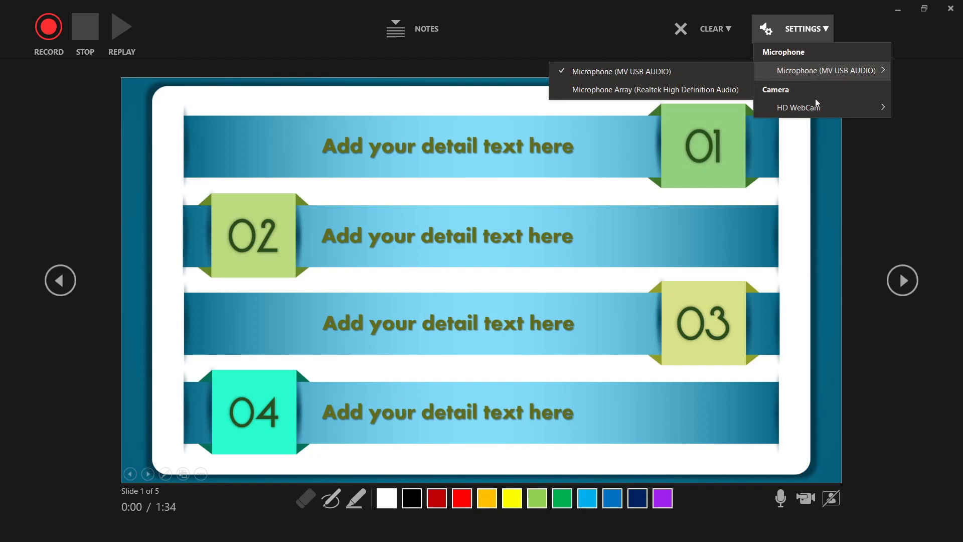
mouse_move(799, 107)
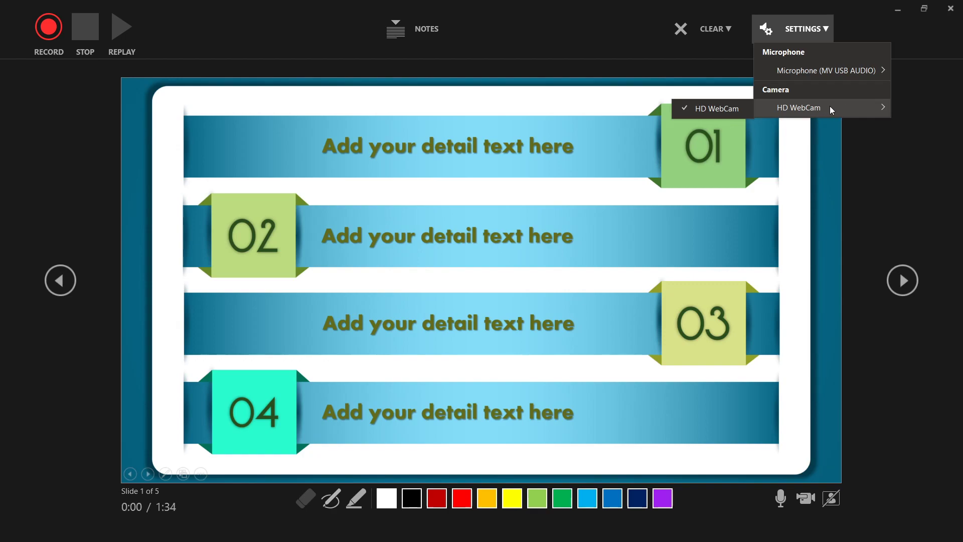
click(597, 7)
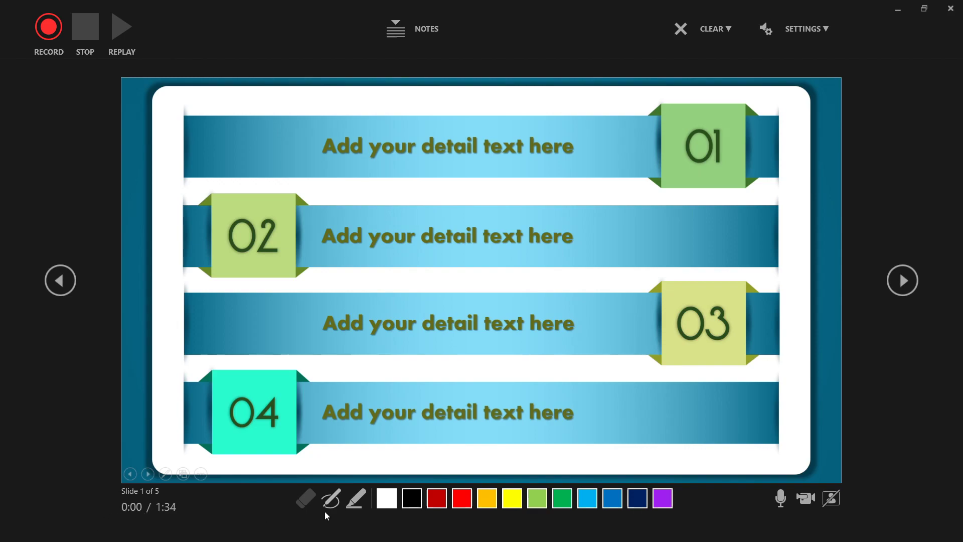
click(460, 499)
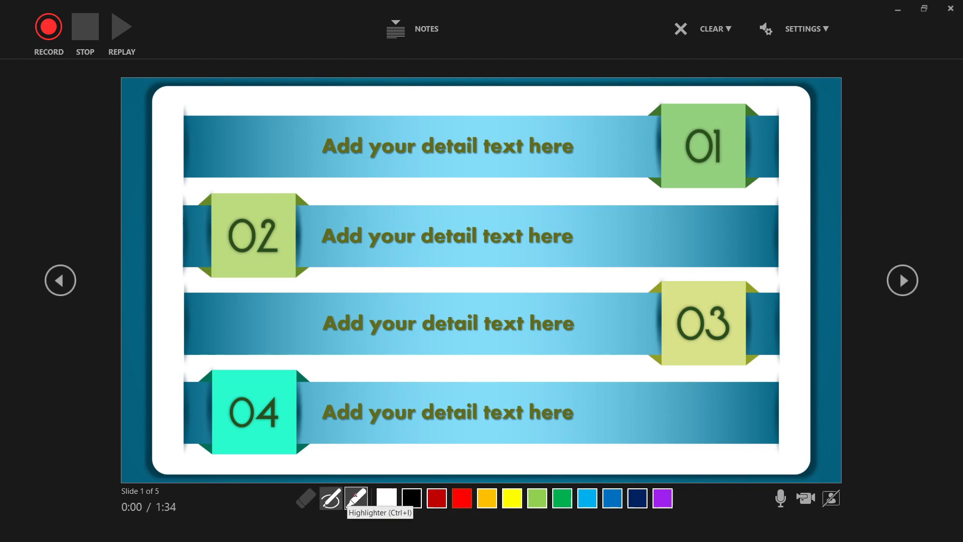
Circle text on the second and third bands in red pen and highlight the first band green
click(356, 497)
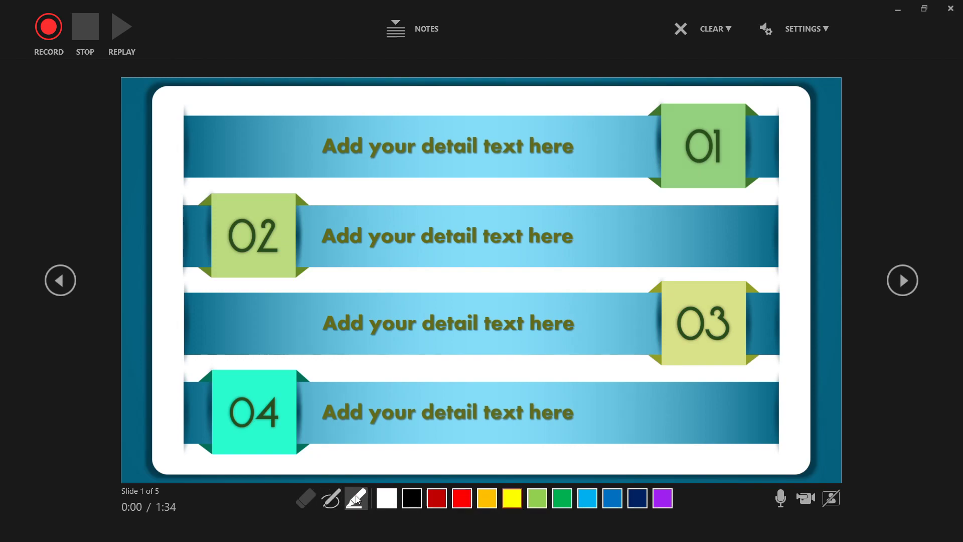
click(330, 498)
drag(431, 305, 451, 289)
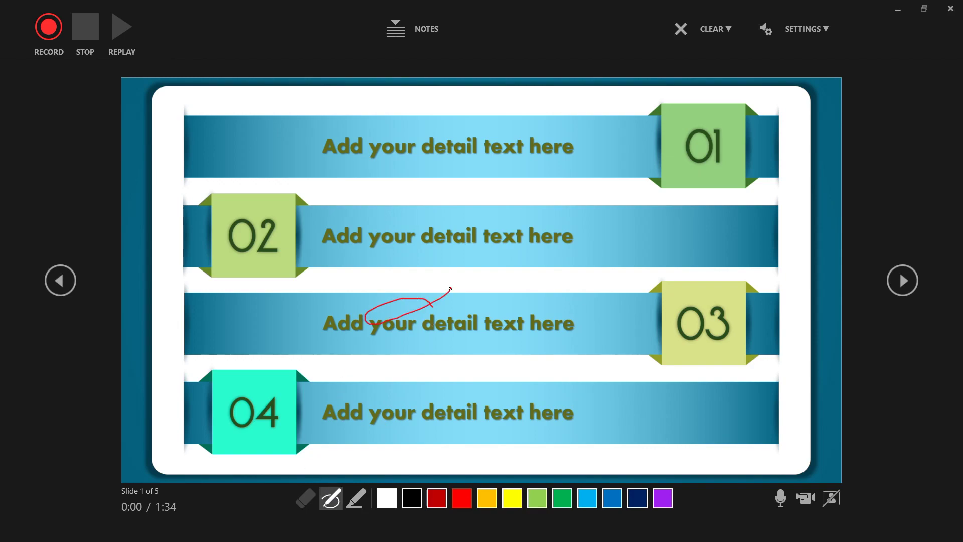
drag(411, 224, 377, 212)
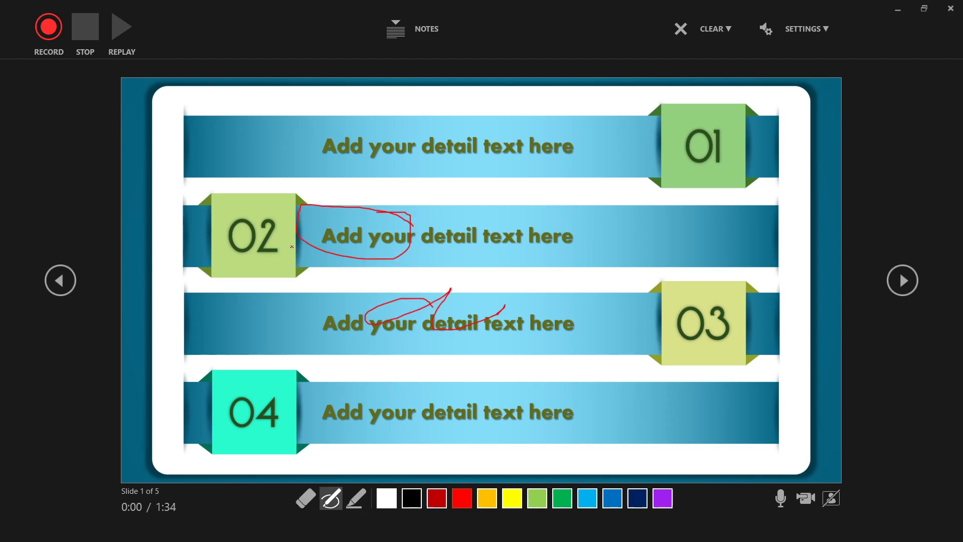
click(356, 498)
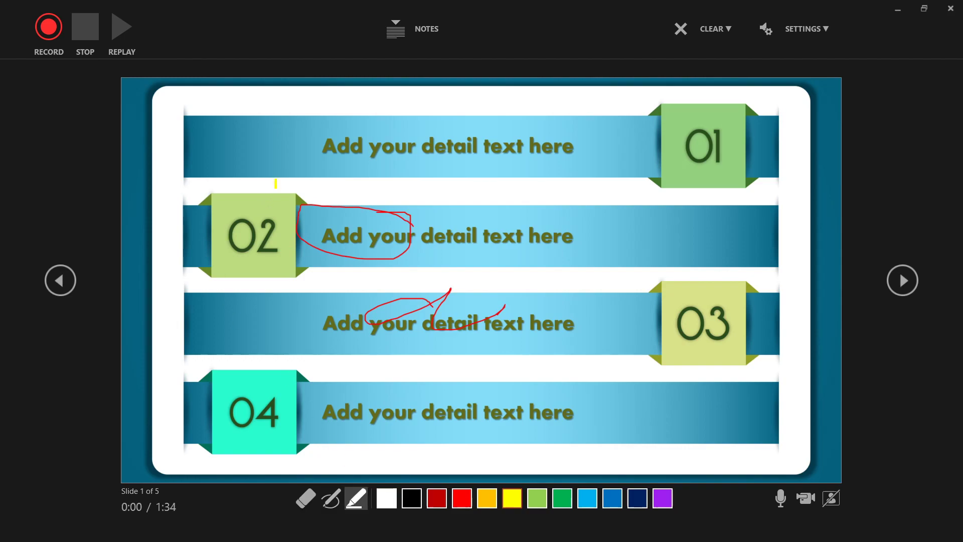
drag(304, 144, 581, 136)
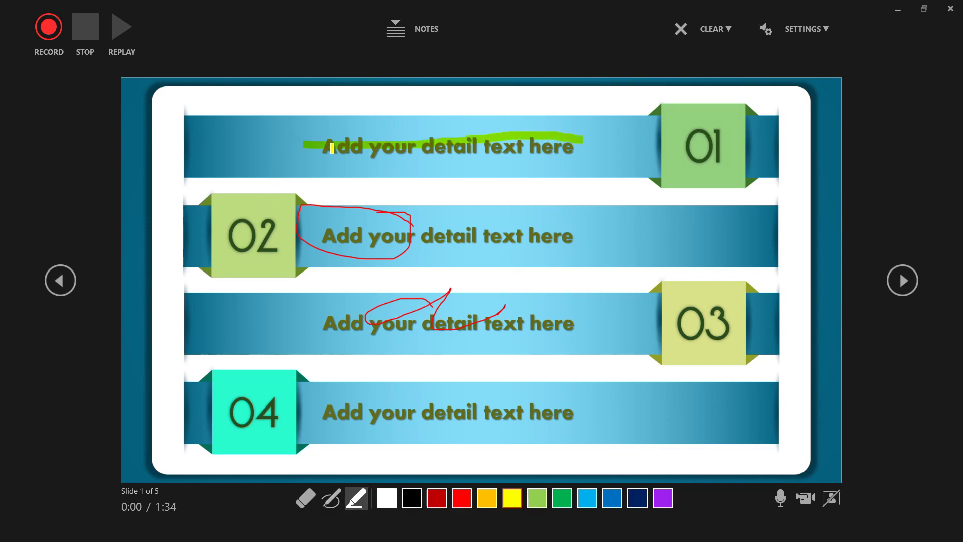
drag(440, 145, 593, 149)
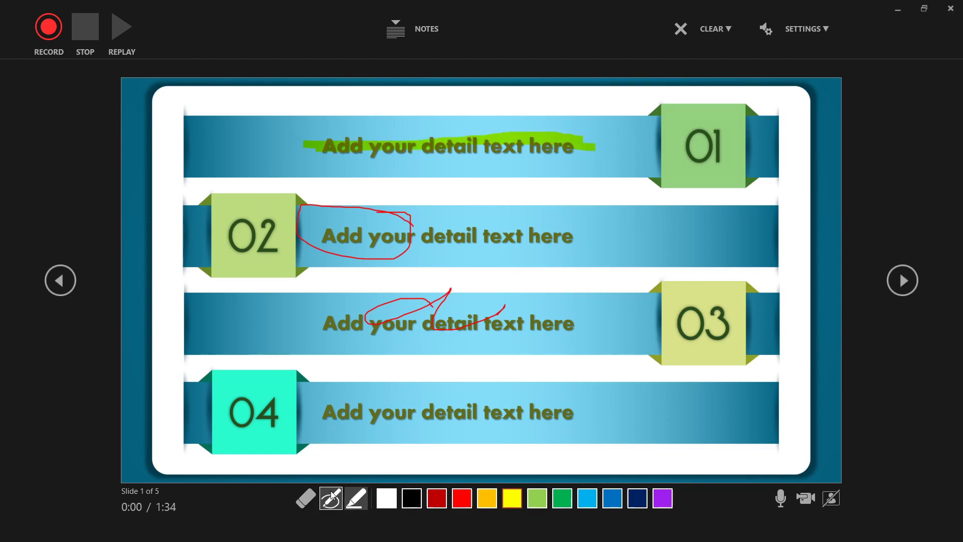
Erase the two red loops and the green highlight with the Eraser
click(305, 498)
click(397, 213)
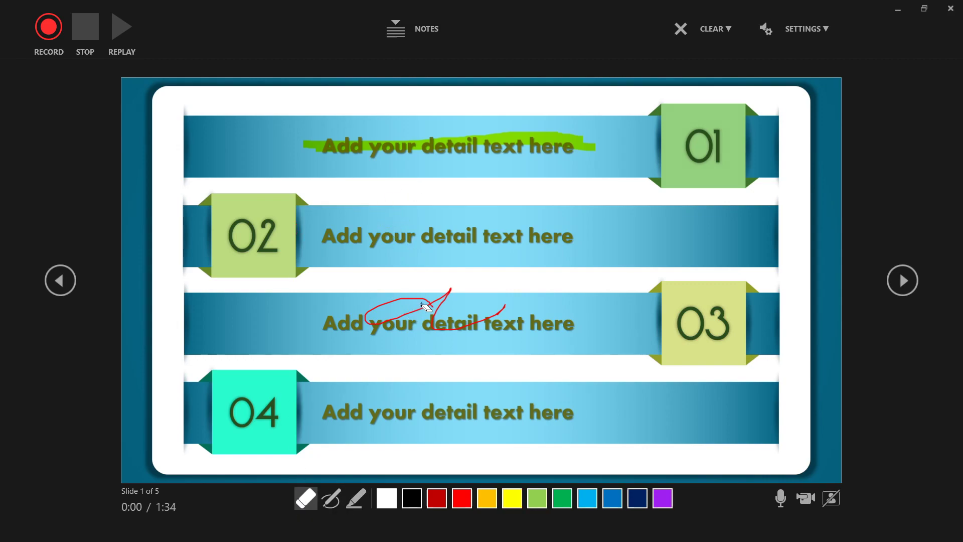
click(449, 292)
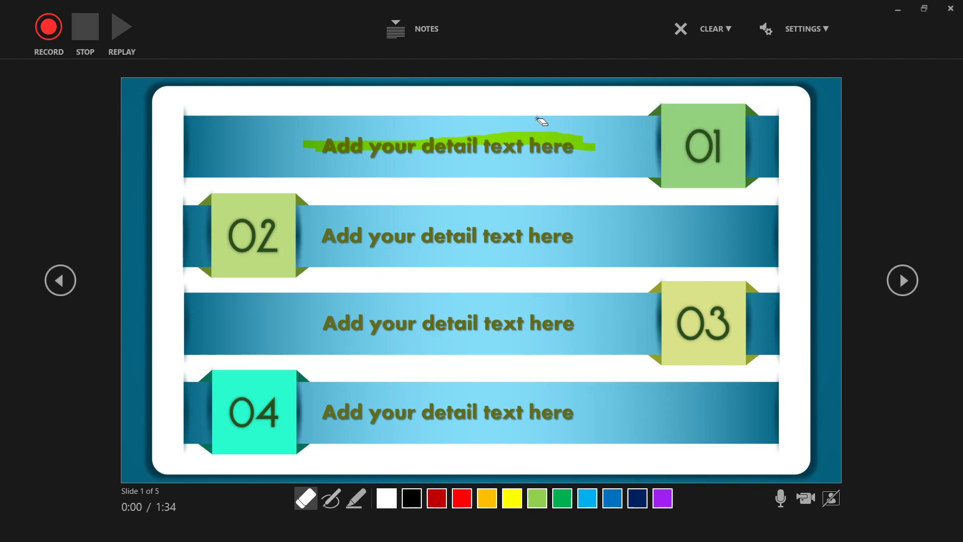
click(515, 140)
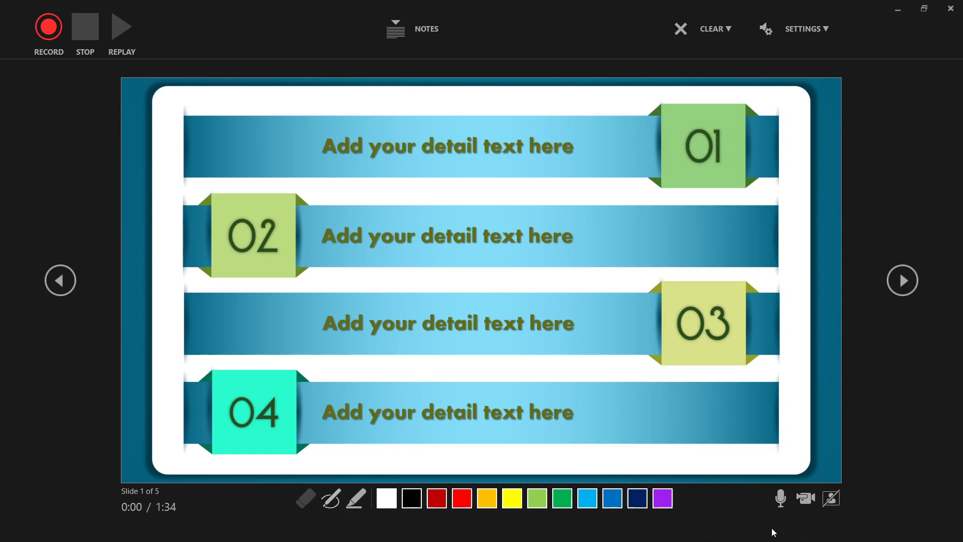
click(784, 505)
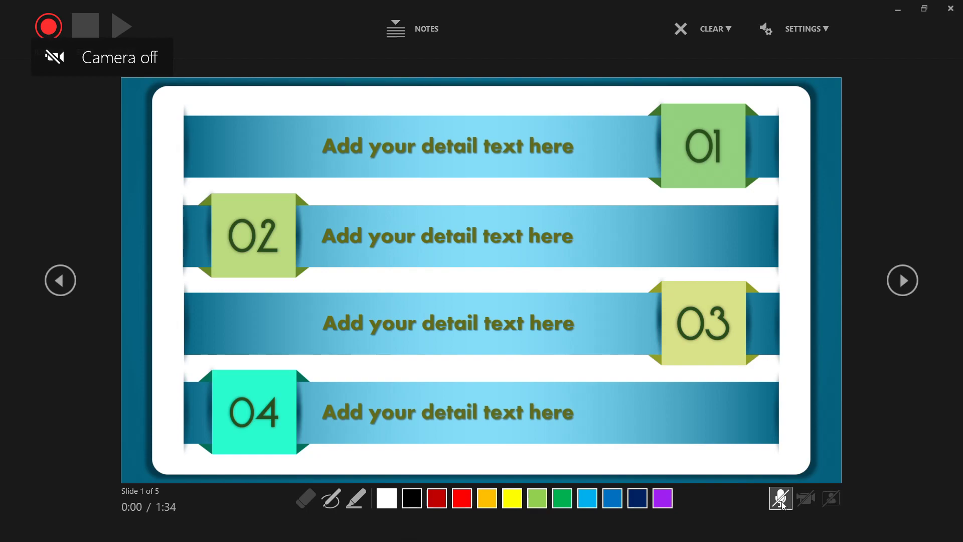
click(784, 505)
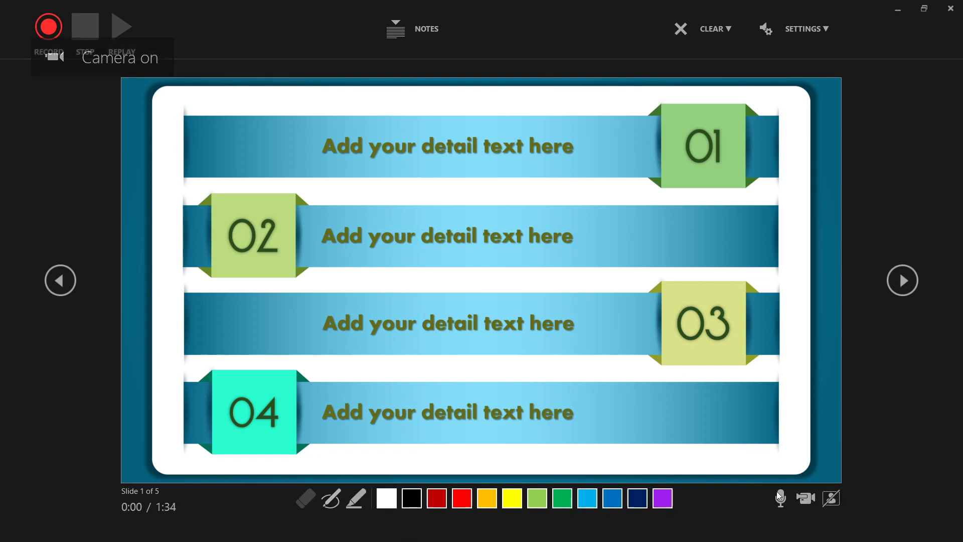
click(803, 501)
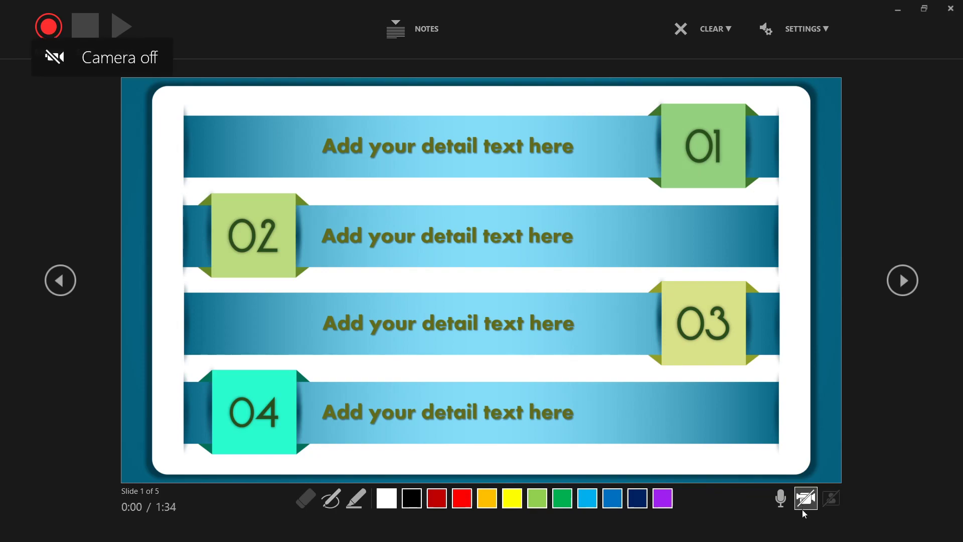
click(830, 502)
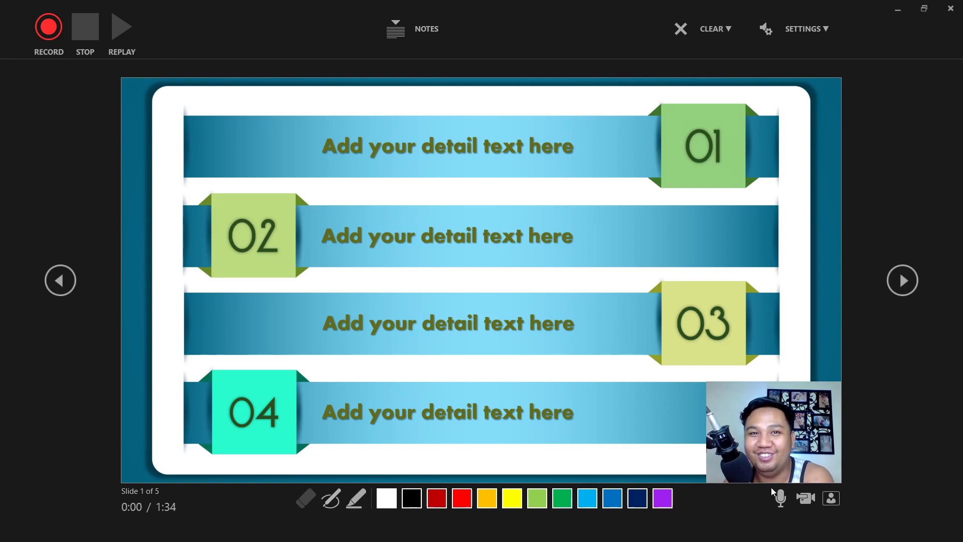
click(832, 499)
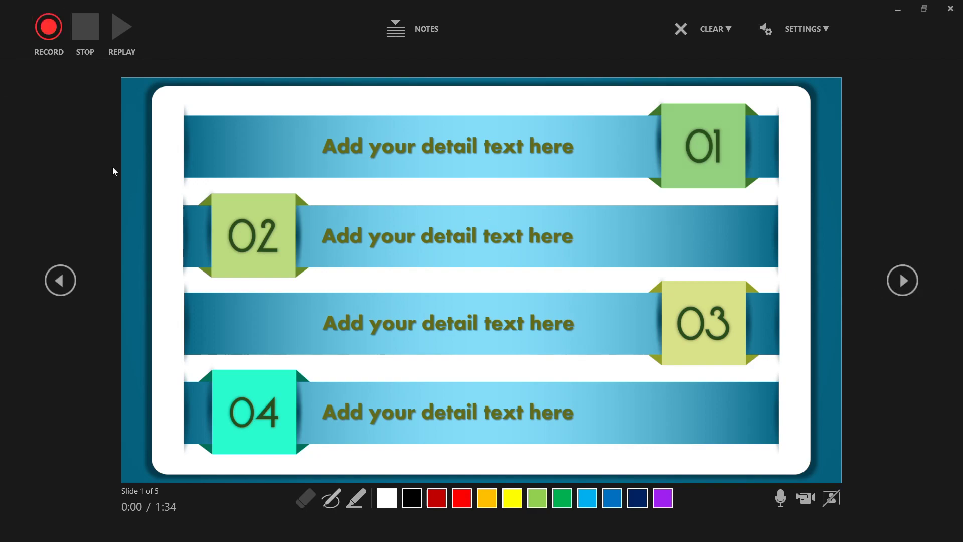
click(831, 498)
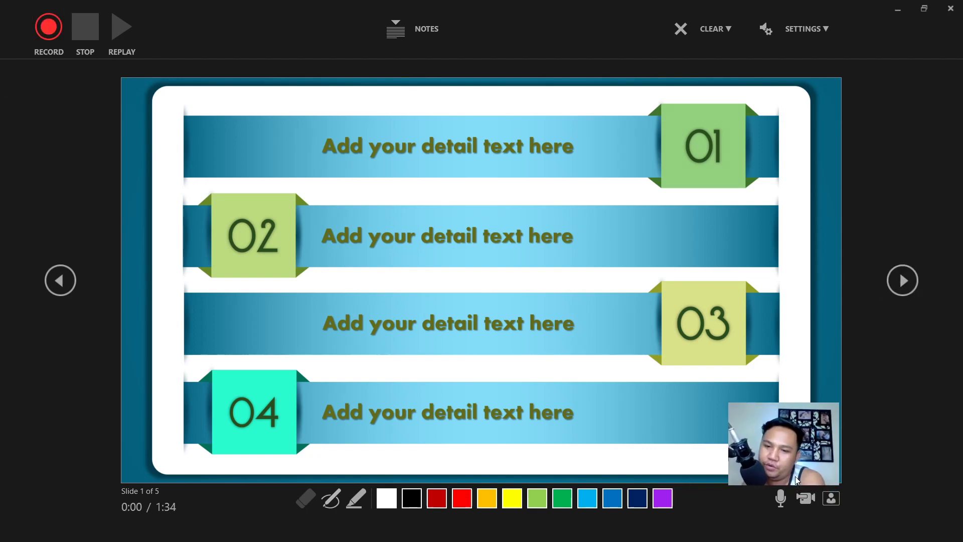
Start recording and reveal the 01–04 bands' detail text on slide 1
click(43, 29)
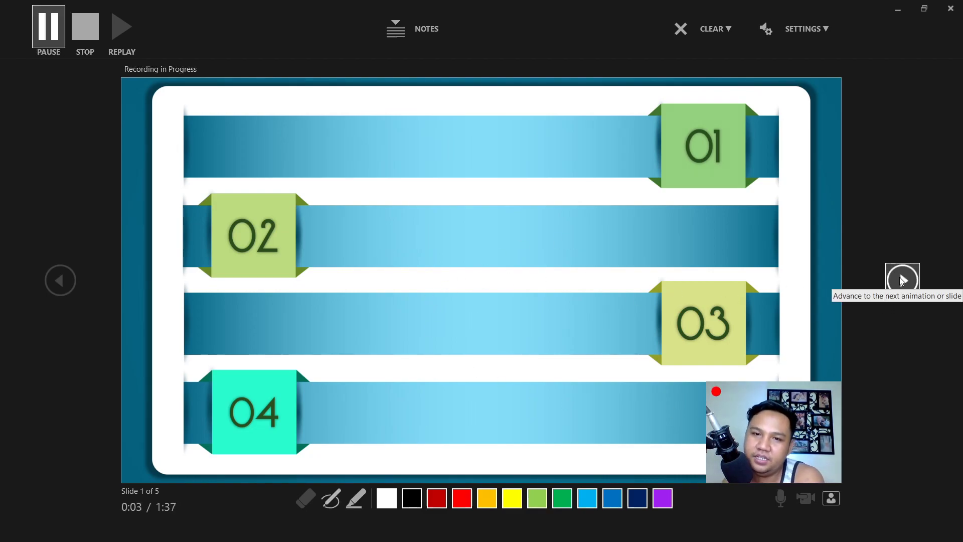
click(901, 280)
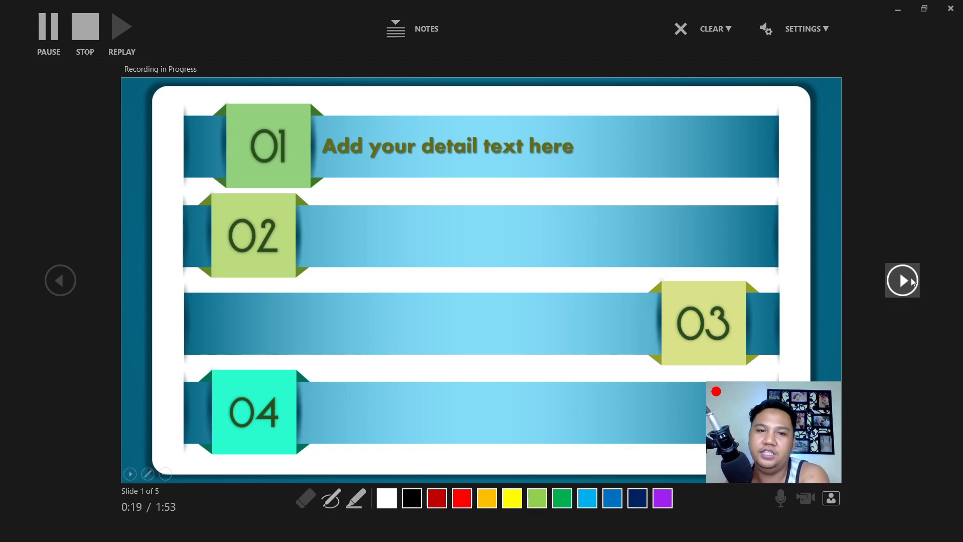
click(911, 278)
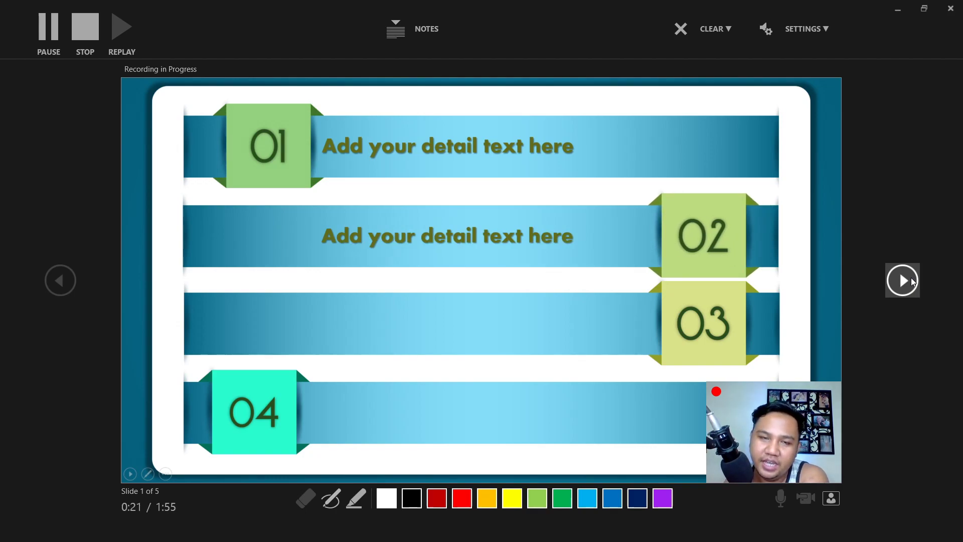
click(911, 277)
click(911, 280)
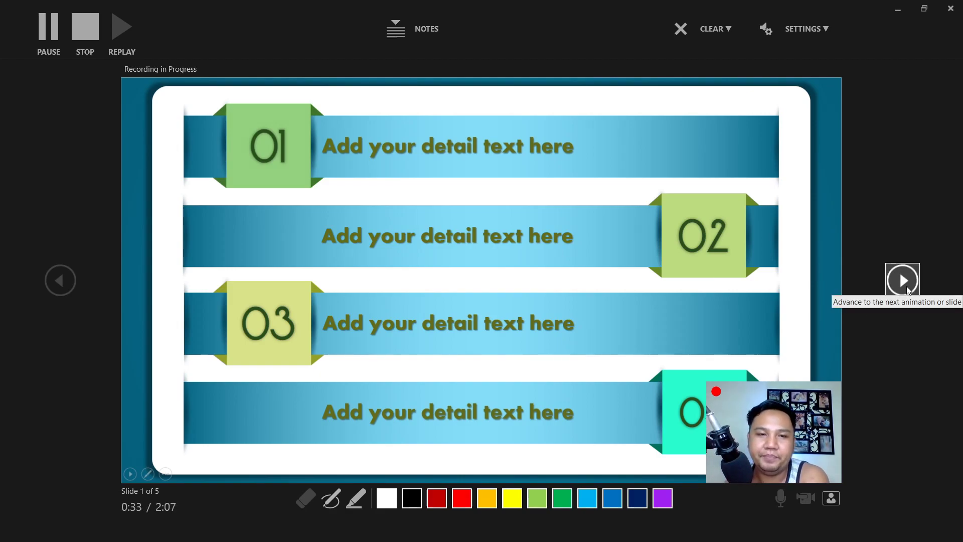
Hide the webcam preview, advance to the 9-ARRYN name wheel slide, and spin it twice
click(830, 498)
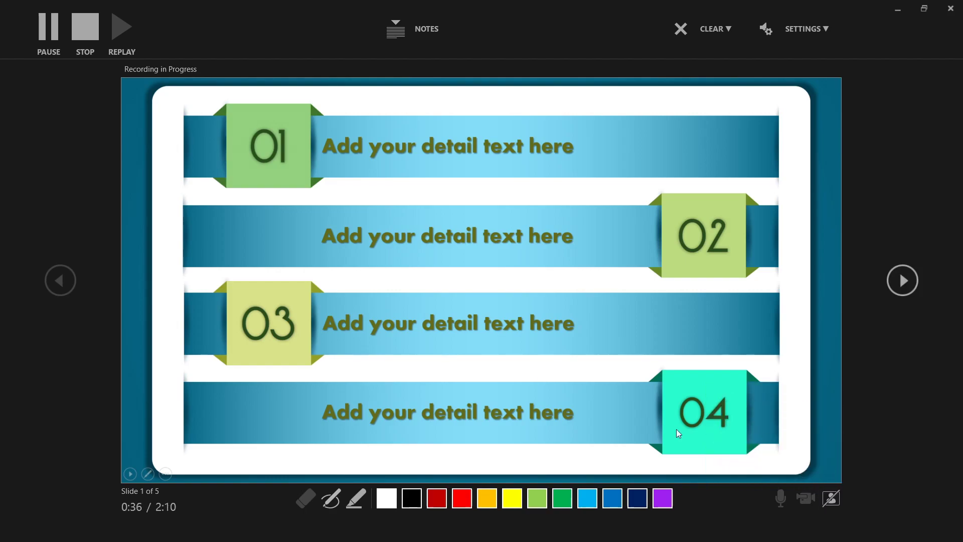
click(898, 288)
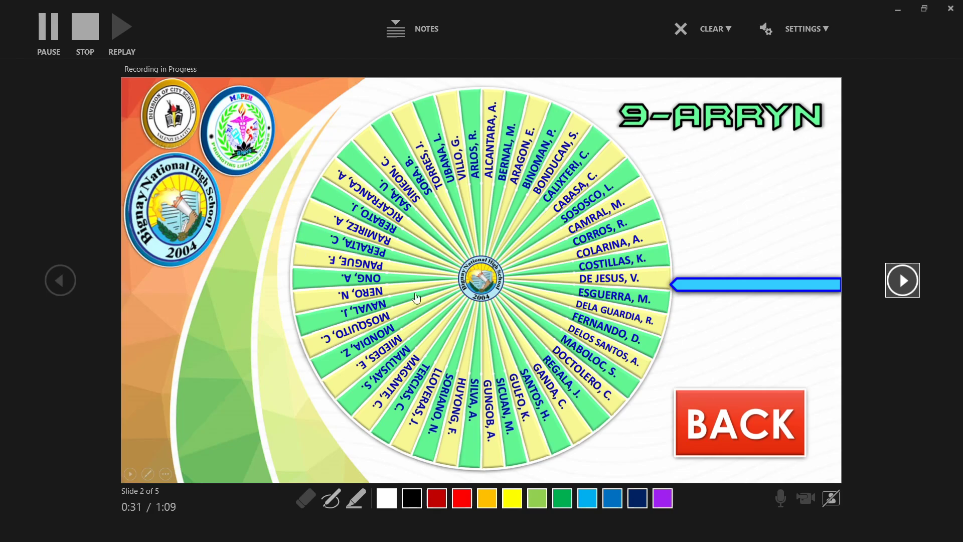
click(572, 258)
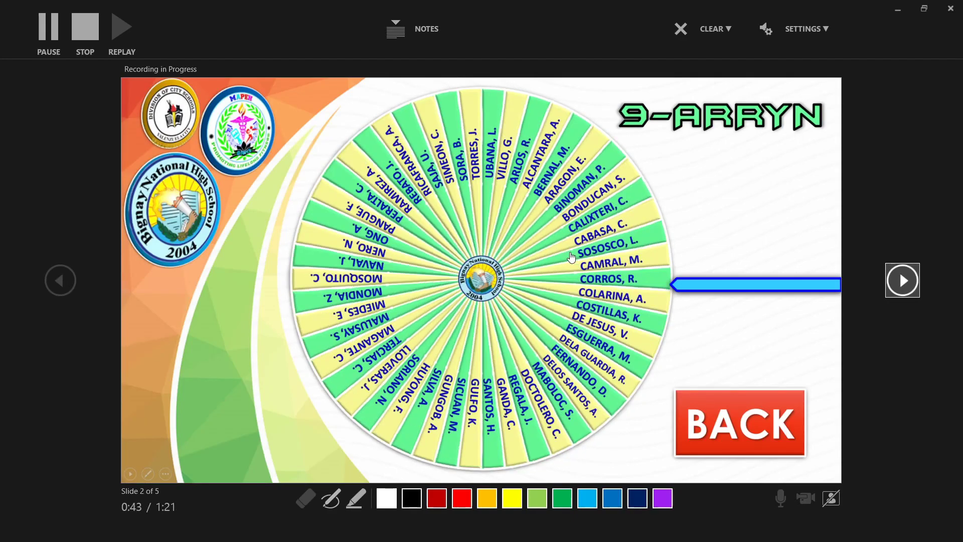
click(631, 288)
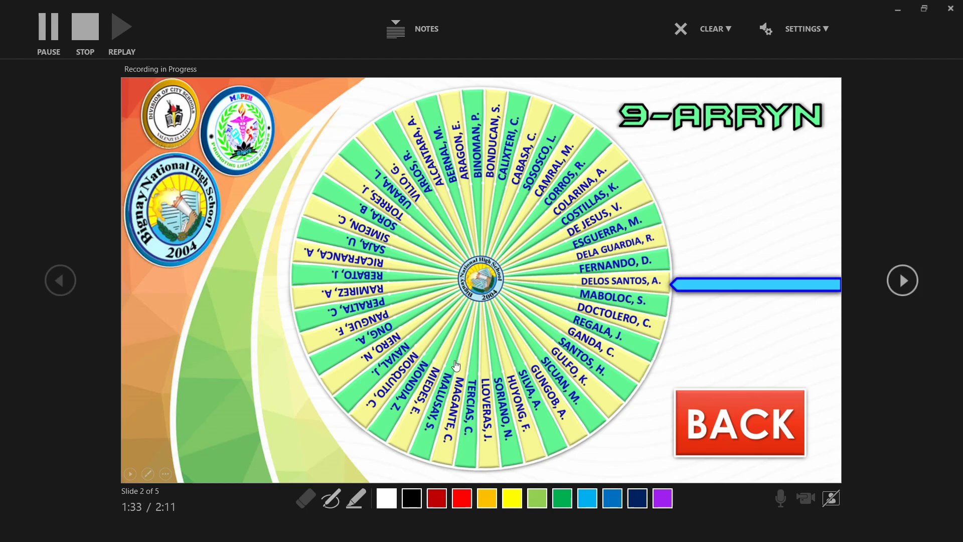
Advance to slide 3 with the numbered bands and turn the webcam preview back on
click(905, 283)
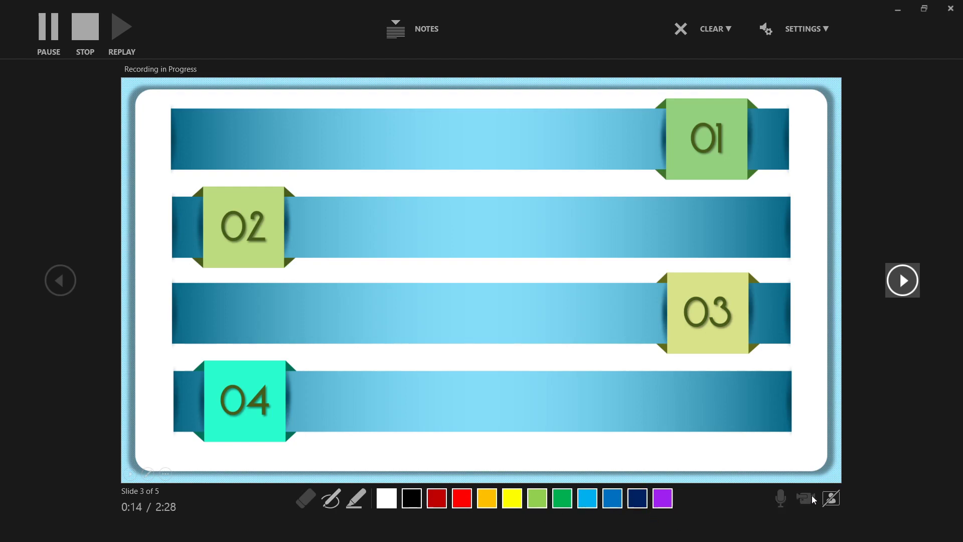
click(825, 499)
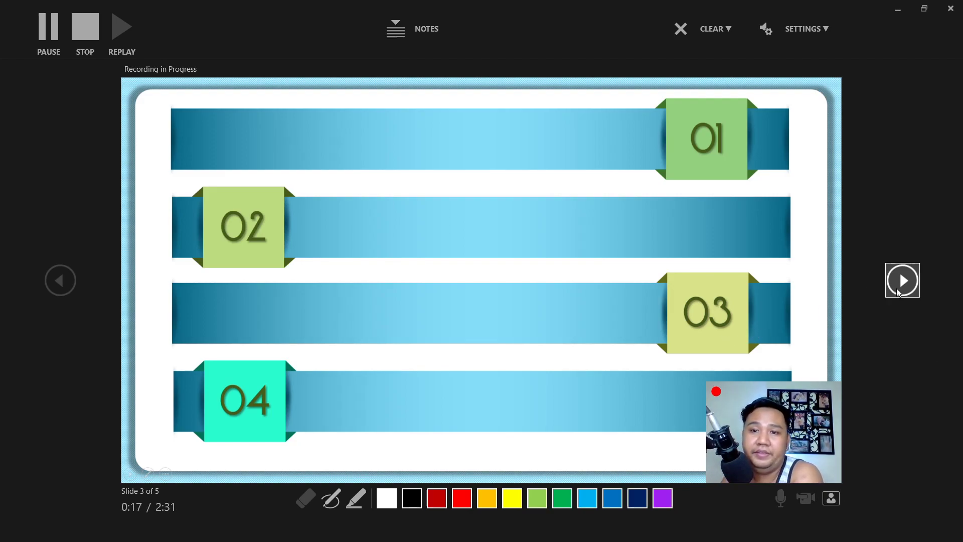
Reveal all four band detail texts on slide 3, pause the recording, and play it back
click(898, 291)
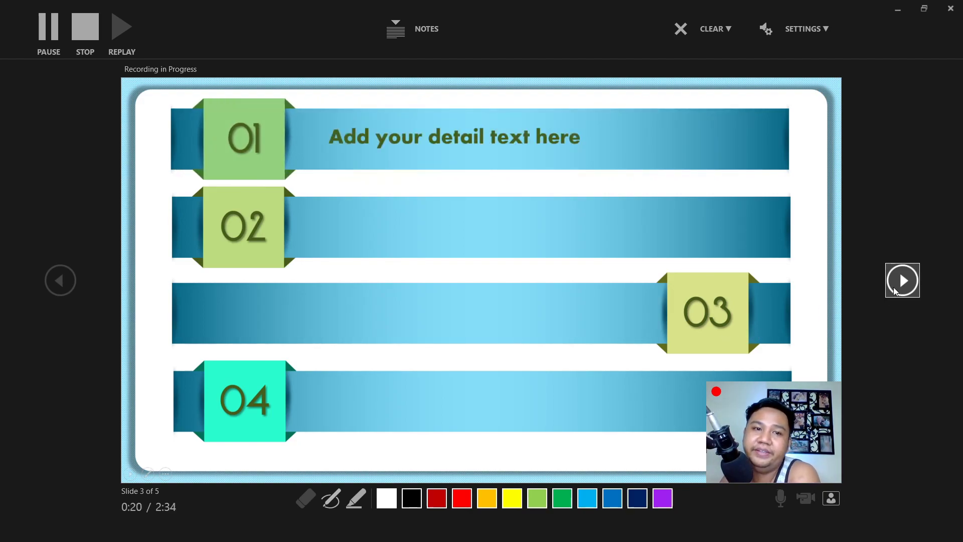
click(894, 288)
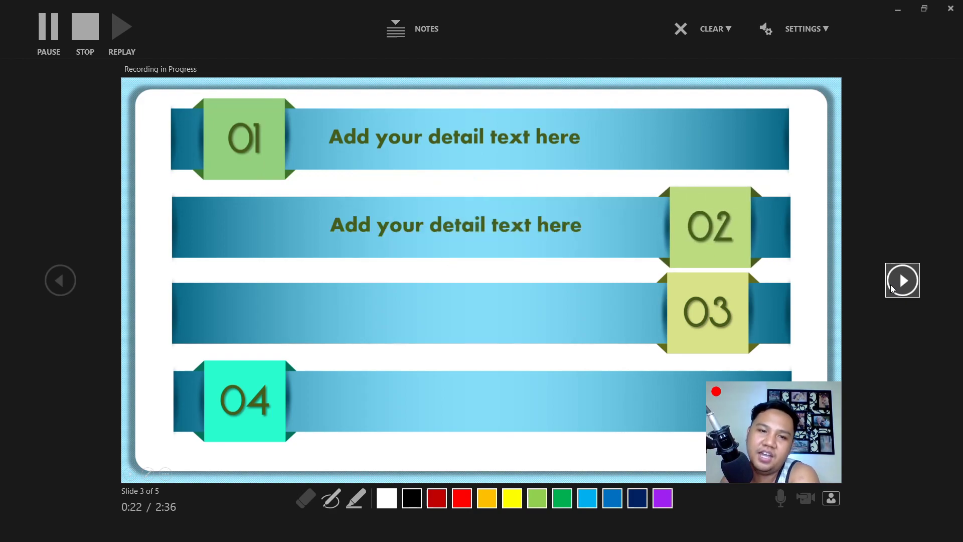
click(890, 286)
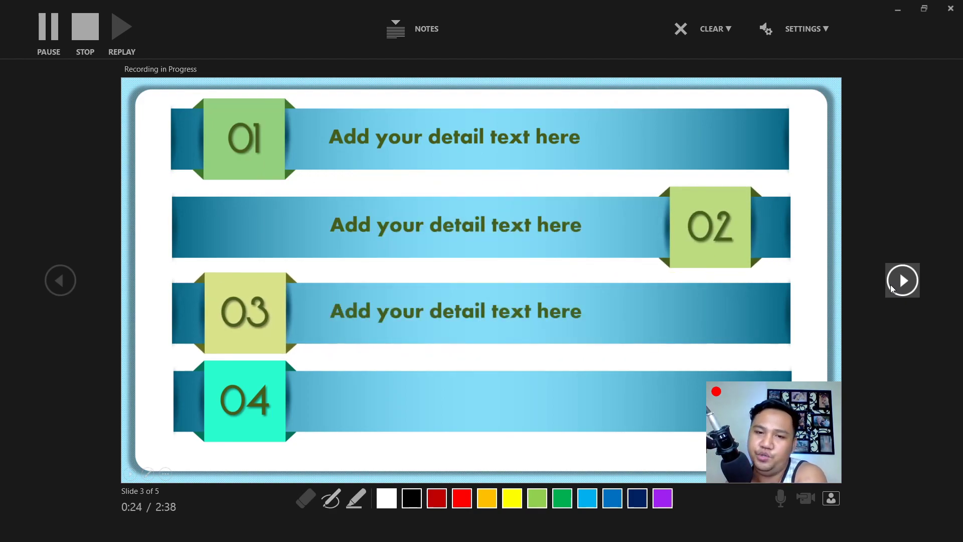
click(890, 286)
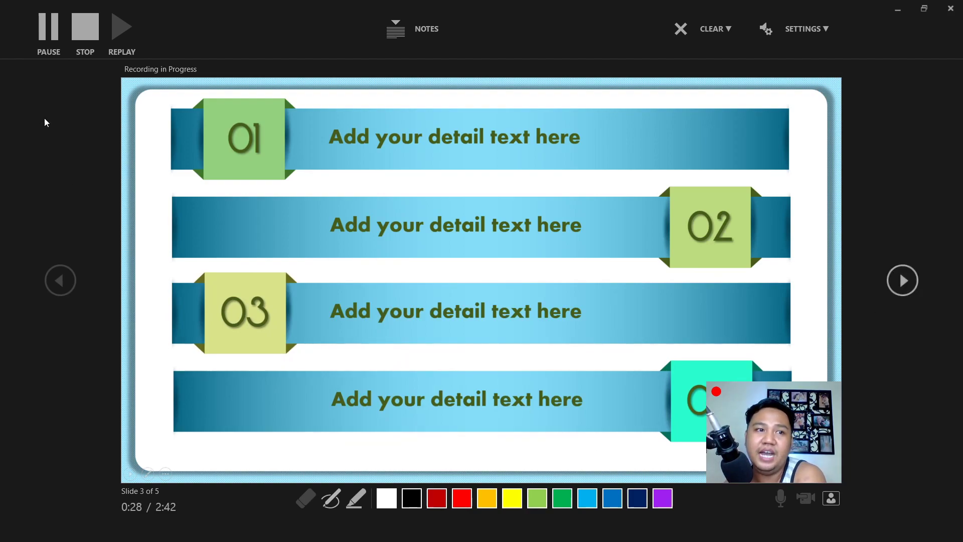
click(43, 37)
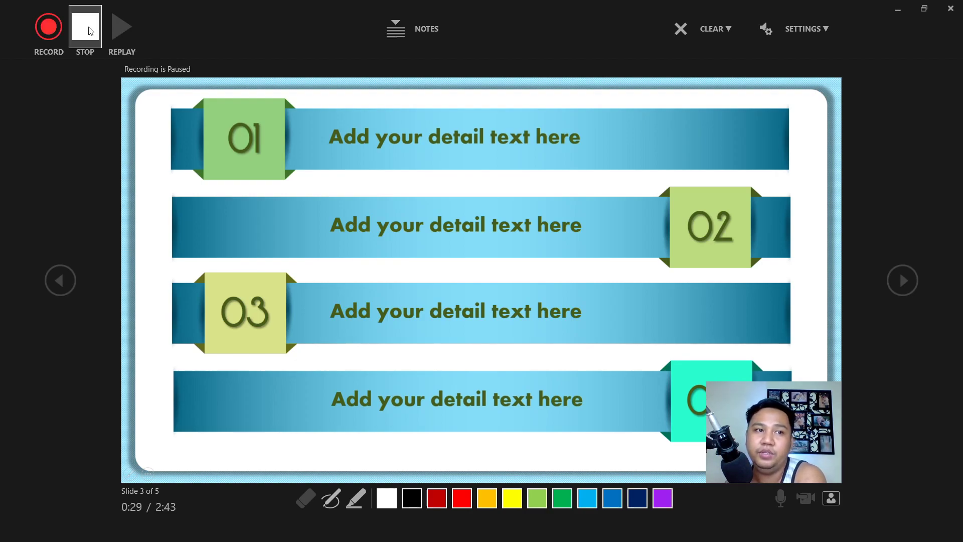
click(115, 29)
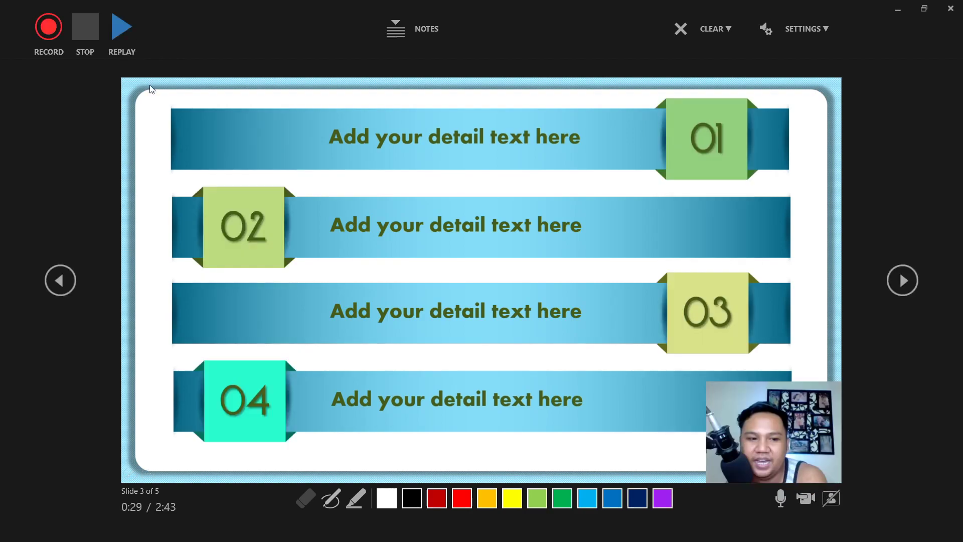
Replay slide 3's recorded narration, pause it, and close the recording window
click(119, 34)
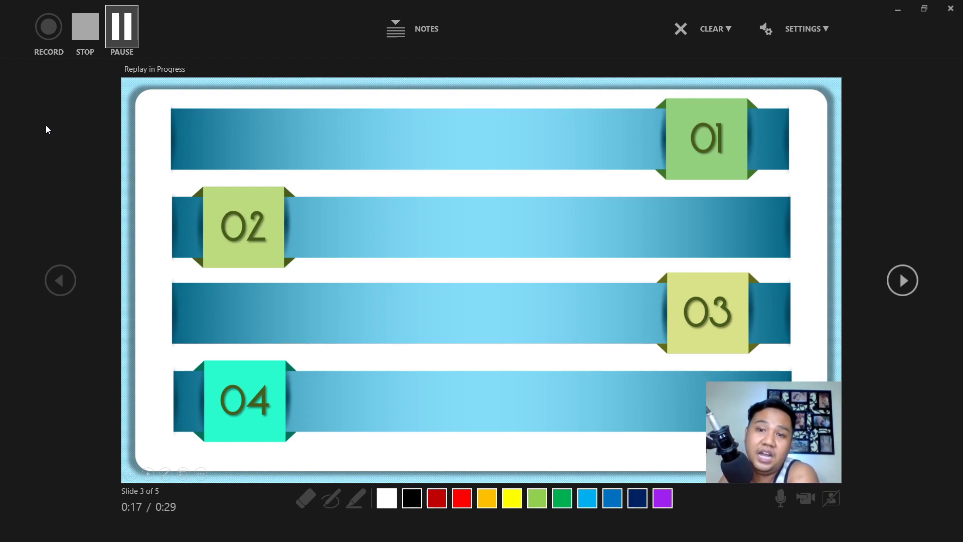
click(124, 30)
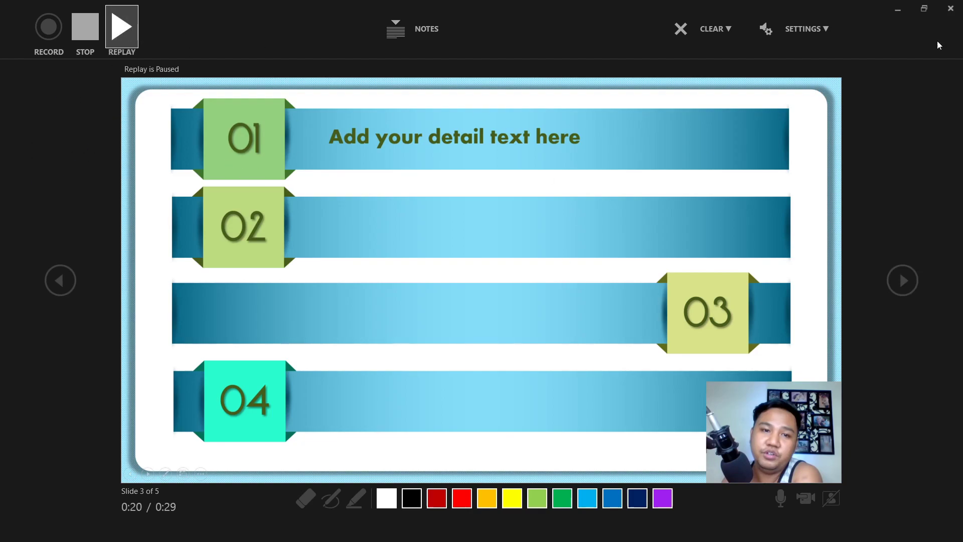
click(951, 9)
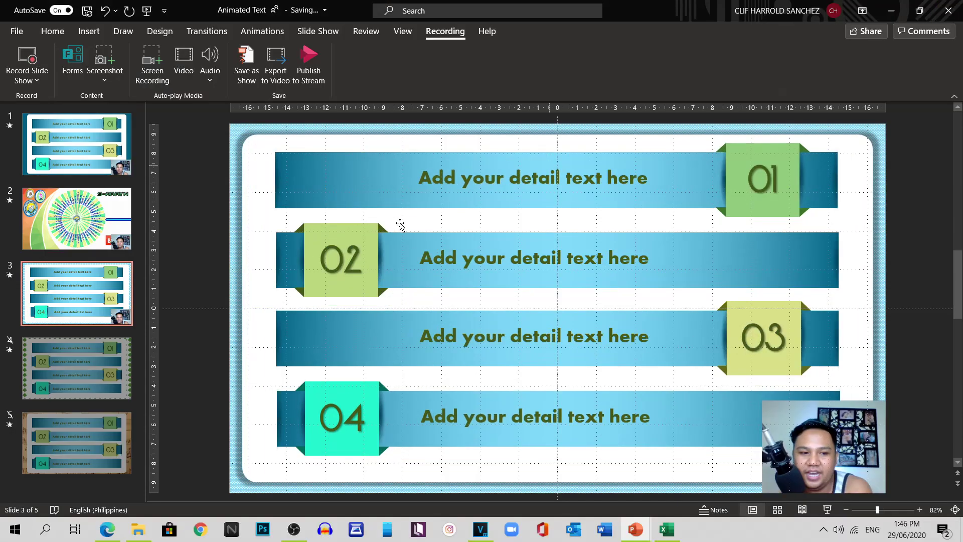
Go to File > Export > Create a Video and expand the video quality list
click(43, 84)
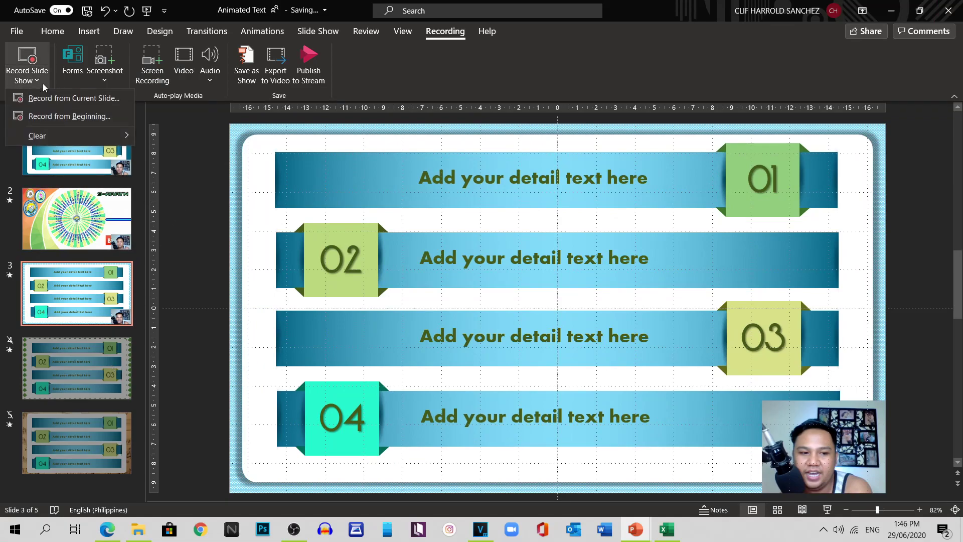
click(43, 83)
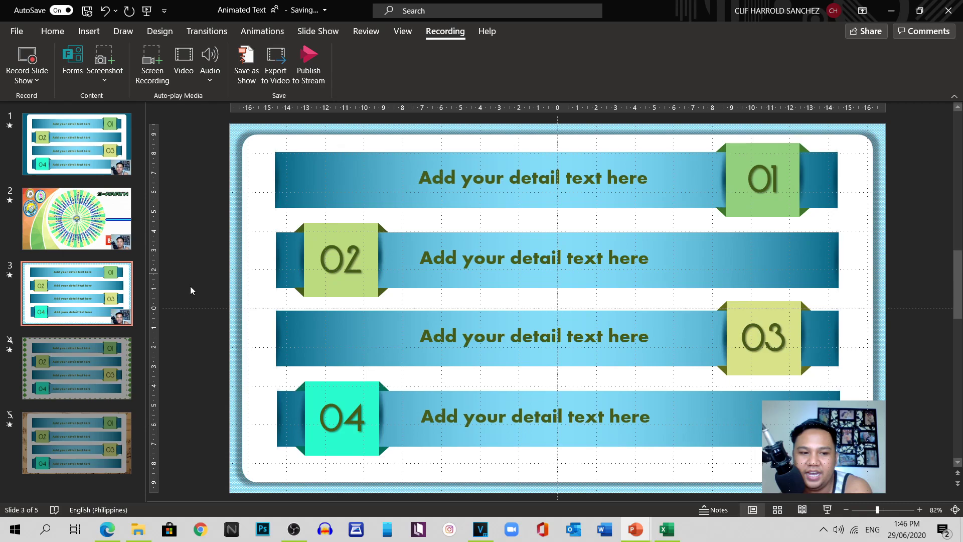
click(15, 33)
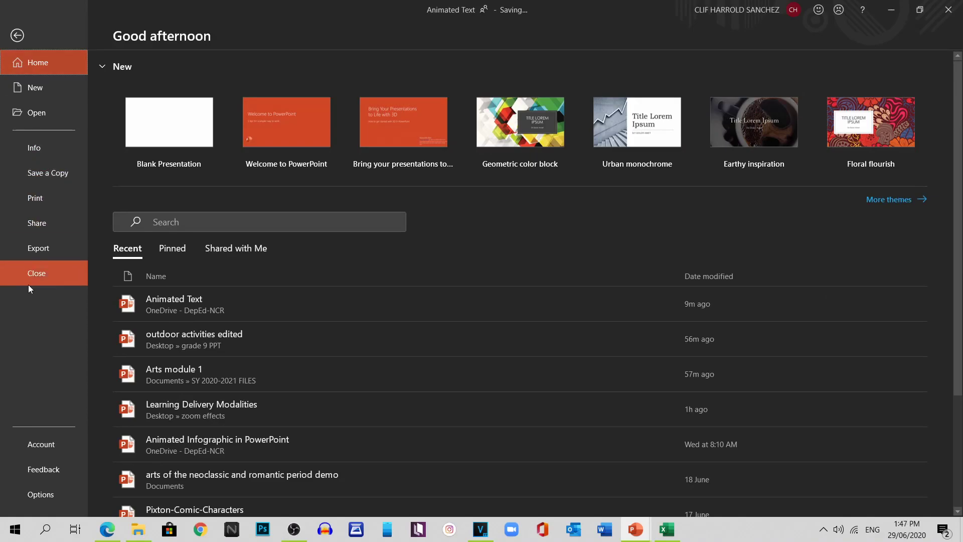
click(58, 254)
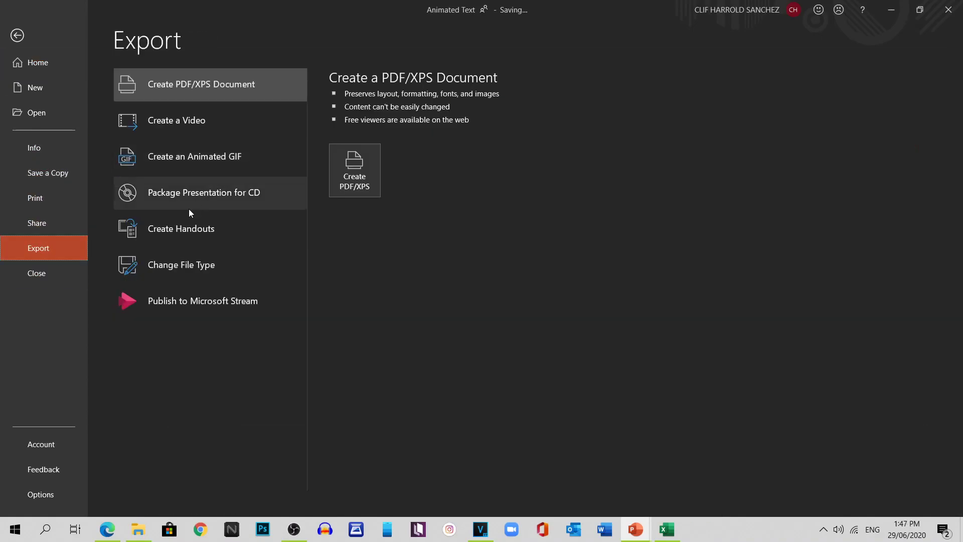
click(211, 131)
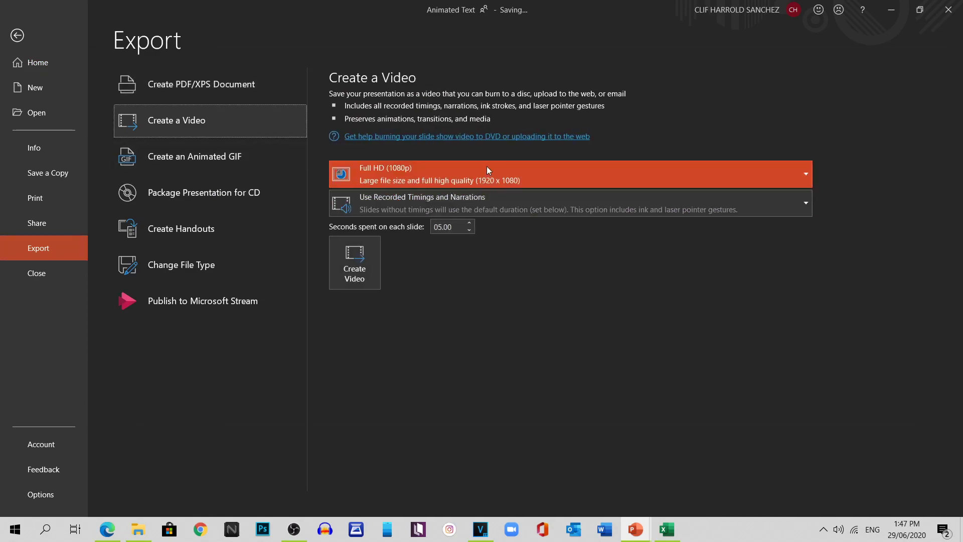
click(486, 170)
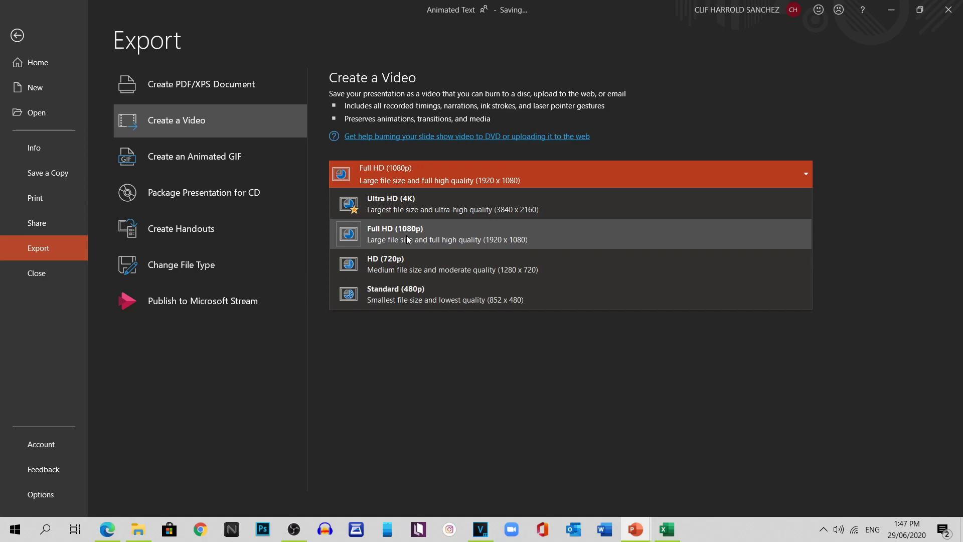
Keep Full HD (1080p) with Use Recorded Timings and Narrations, then create the video
click(406, 236)
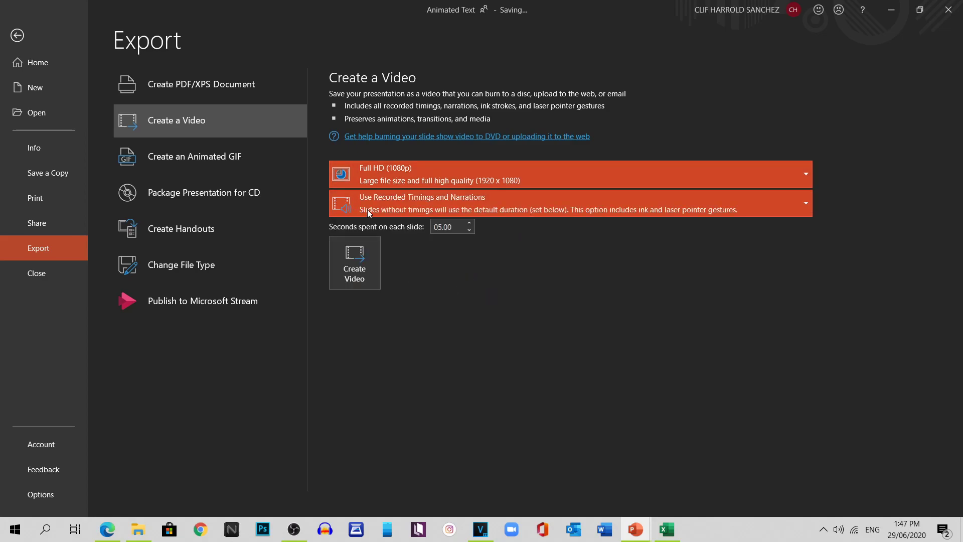
click(507, 203)
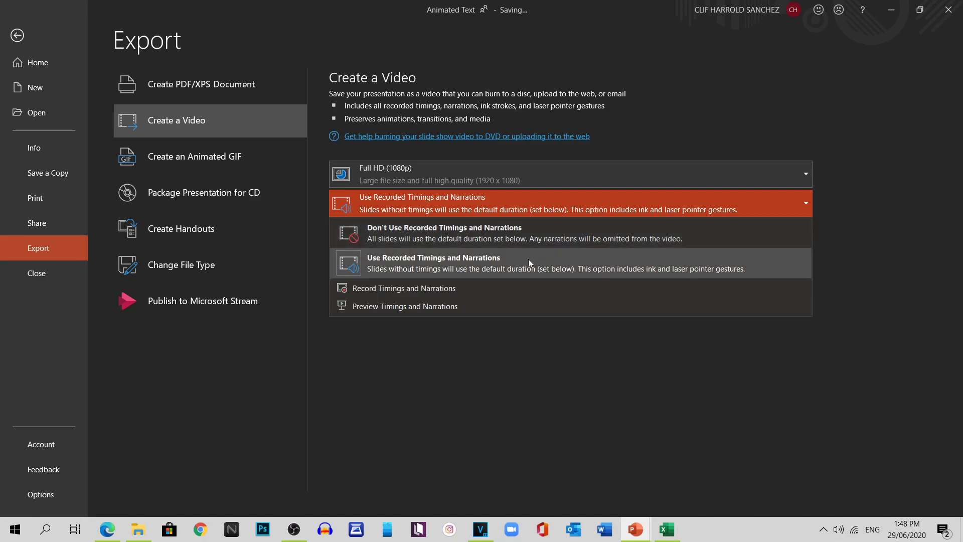
click(486, 269)
click(434, 204)
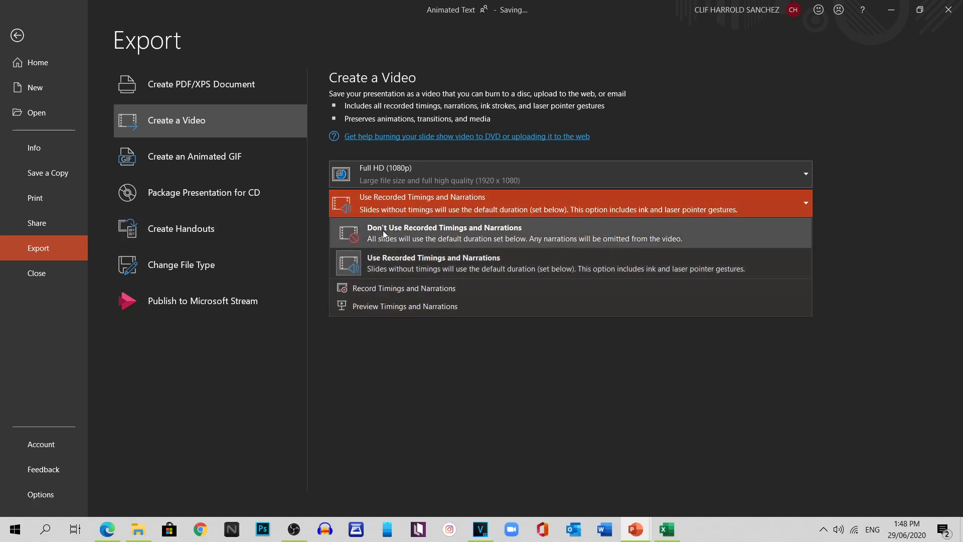
click(384, 230)
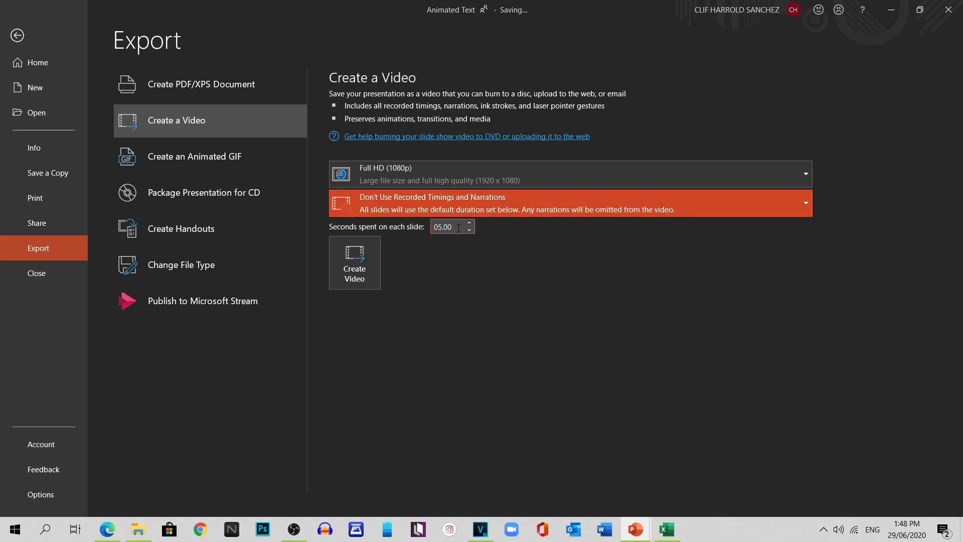
drag(459, 229, 426, 244)
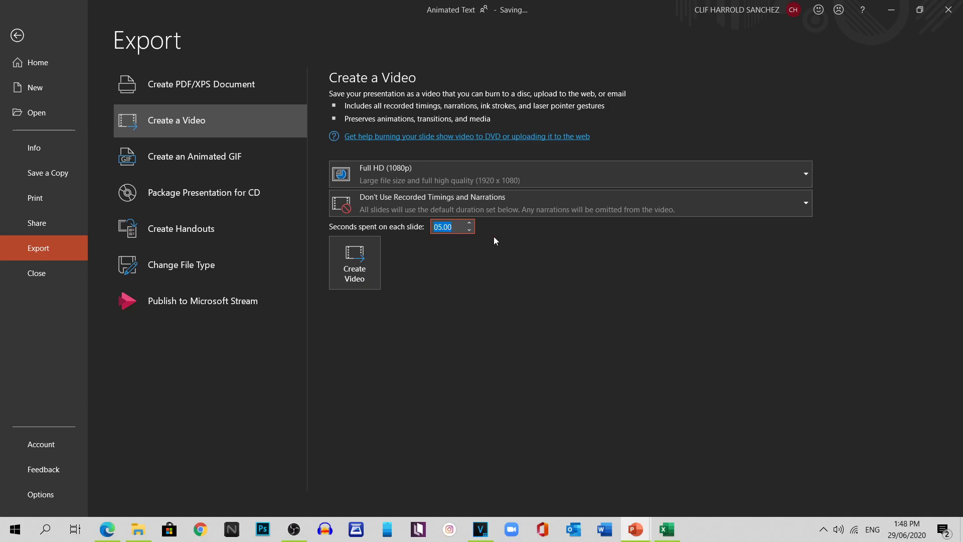
click(507, 208)
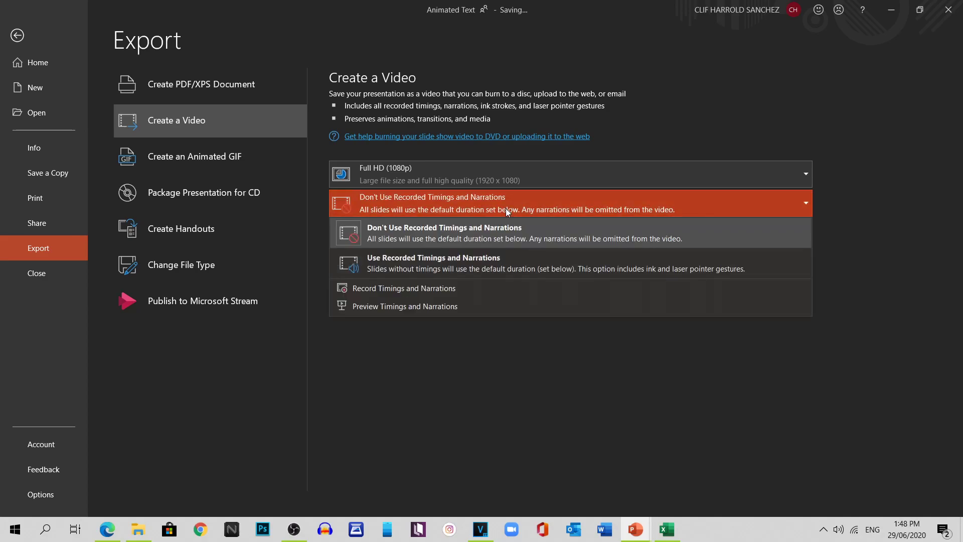
click(412, 263)
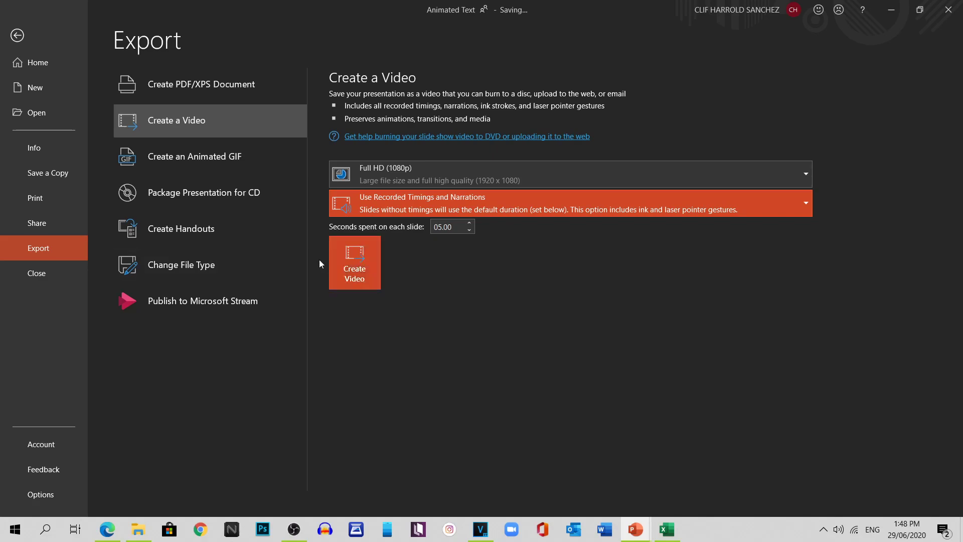
click(352, 271)
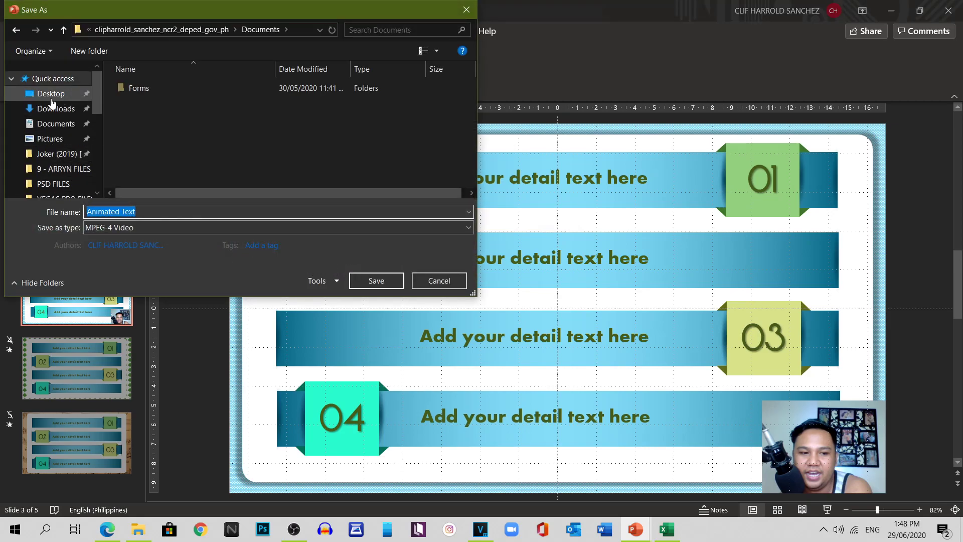
Save the video as 'Animated Text' in MPEG-4 format on the Desktop
click(50, 95)
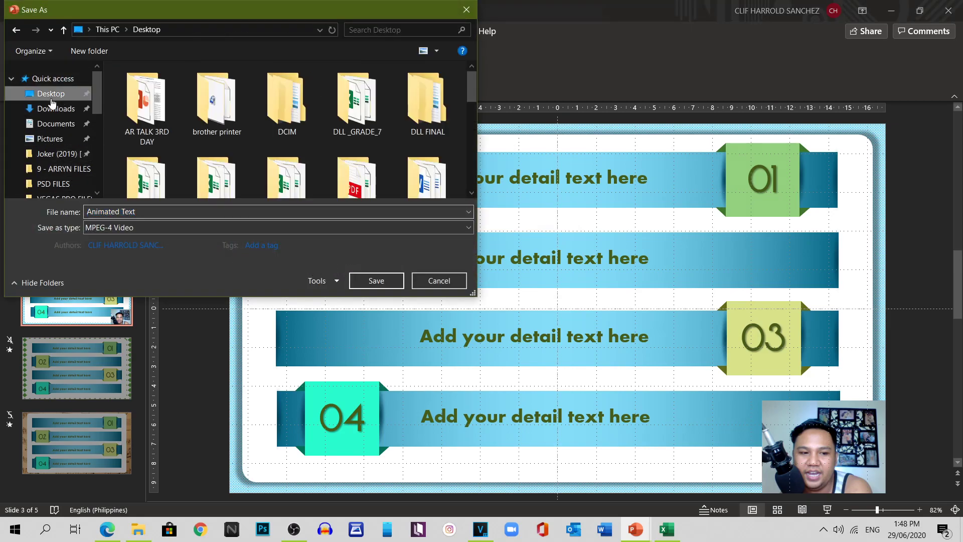
click(375, 281)
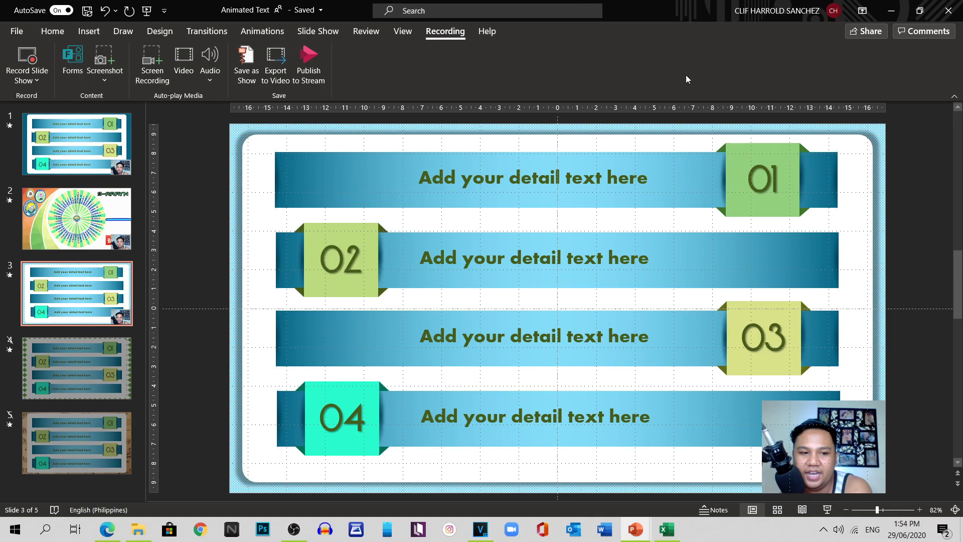
Minimize PowerPoint and play the exported Animated Text video in Films & TV
click(919, 9)
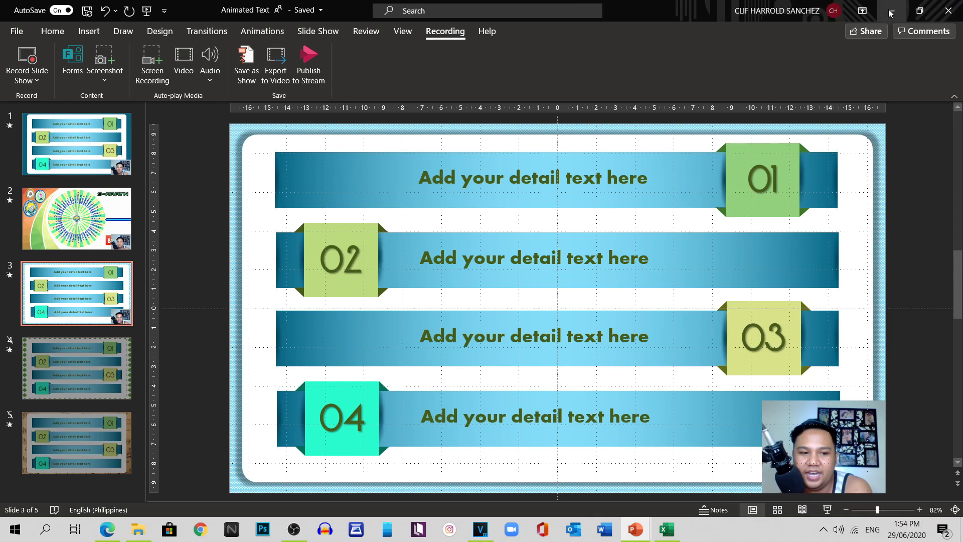
click(891, 10)
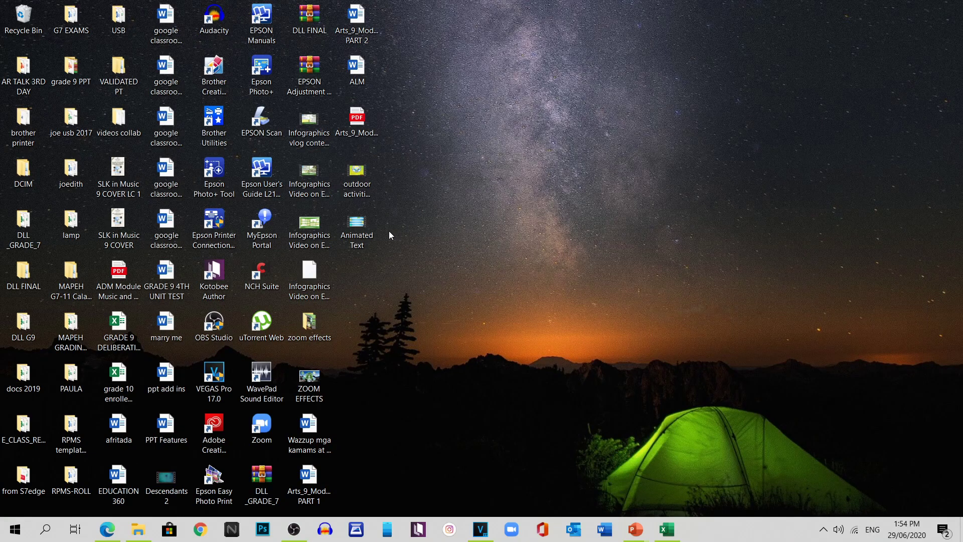
double_click(359, 227)
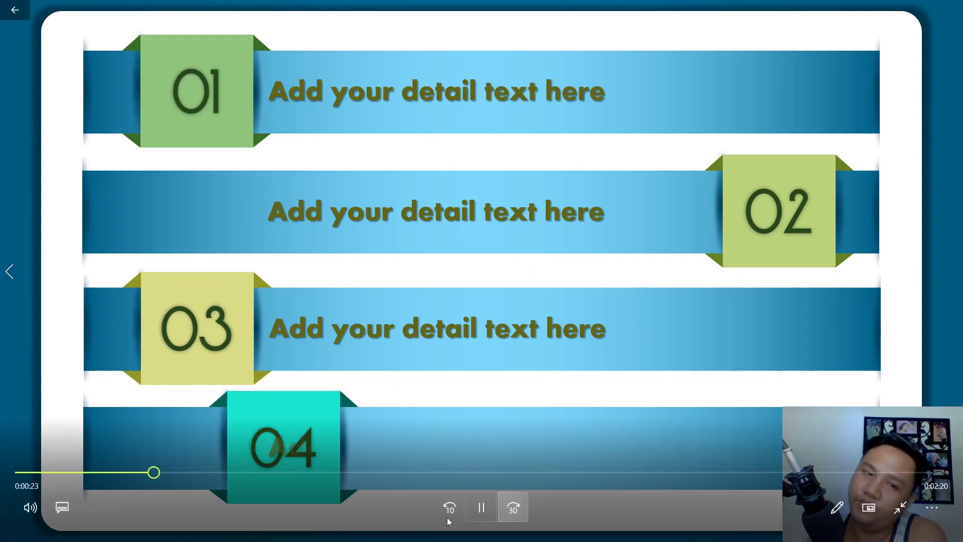
click(30, 508)
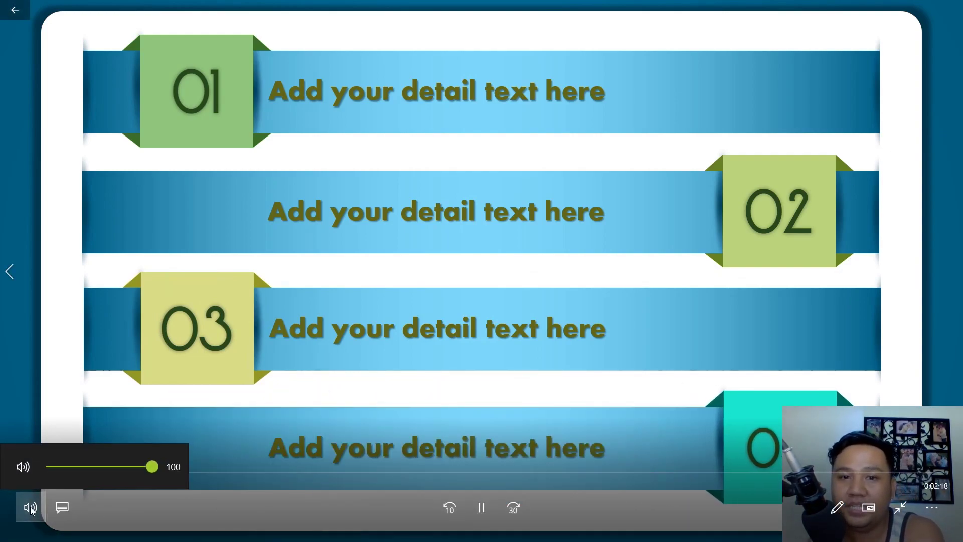
Set the Animated Text video's playback volume to 0
click(22, 466)
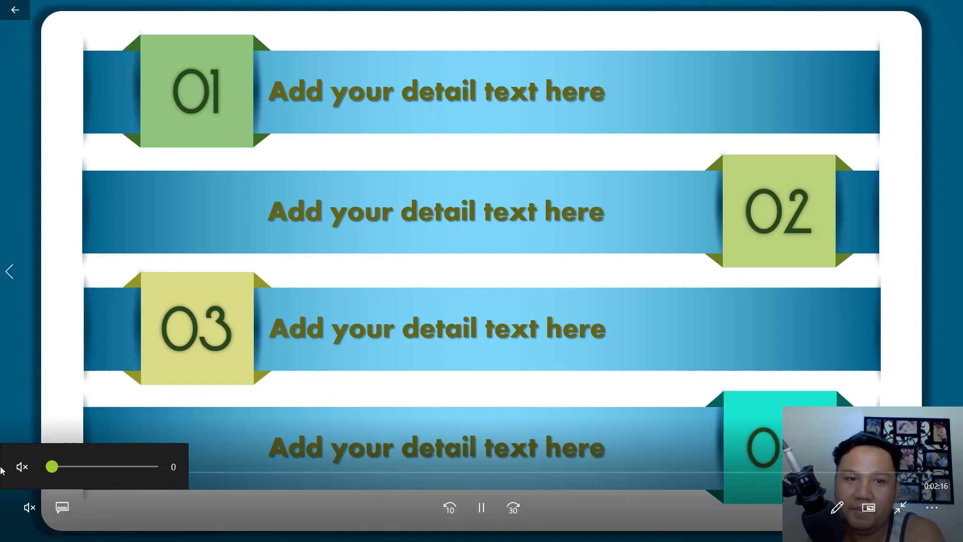